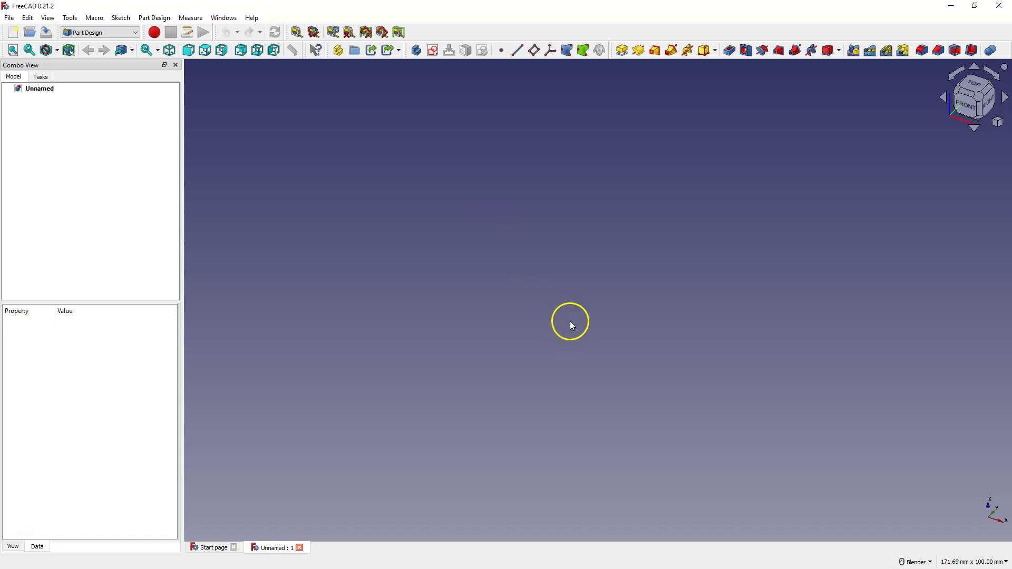
Create a new sketch on the XY plane
{"action": "left_click", "coordinate": [432, 50]}
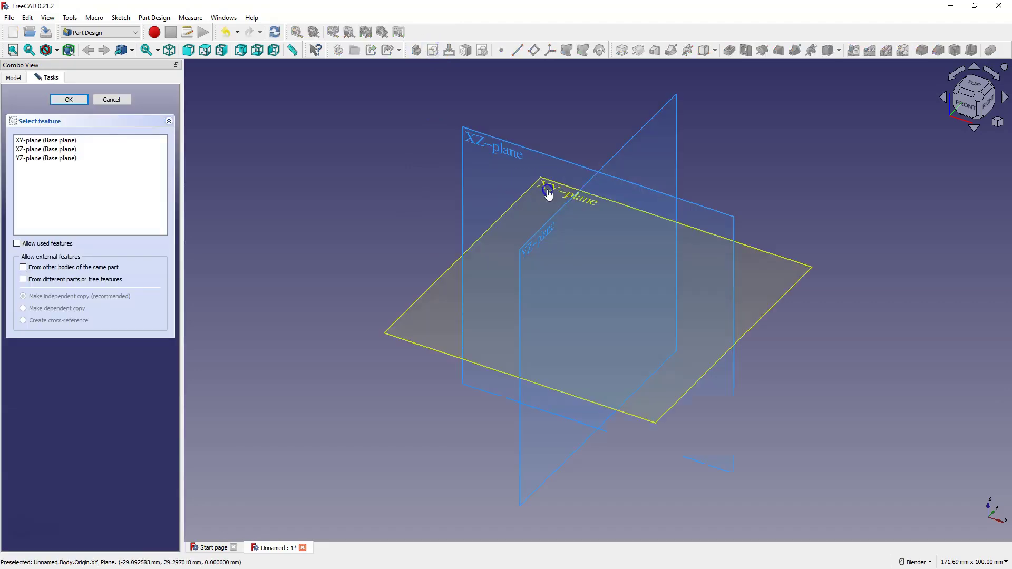
{"action": "left_click", "coordinate": [505, 277]}
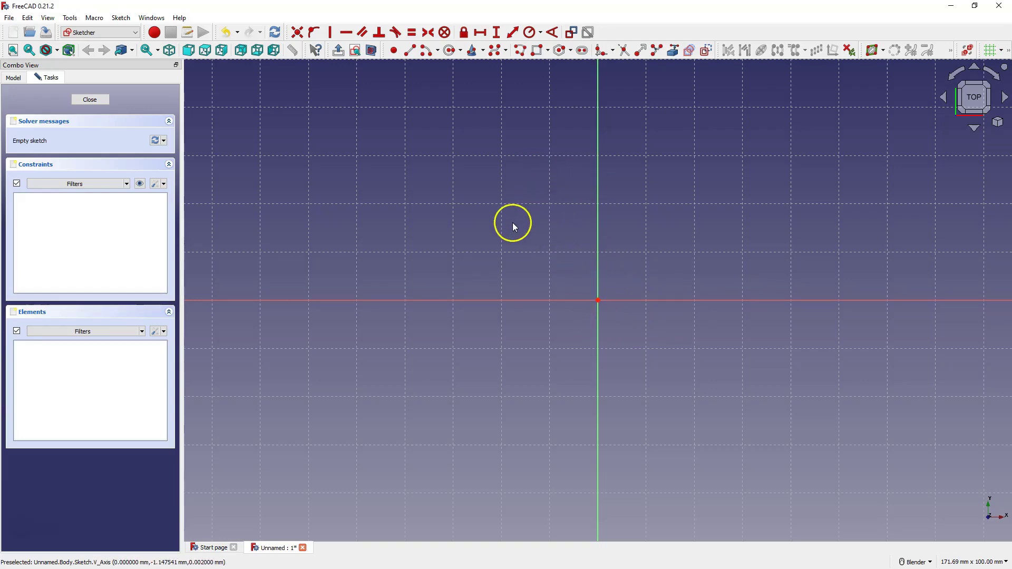
Draw a rectangle about 39 mm high that encloses the origin
{"action": "left_click", "coordinate": [536, 50]}
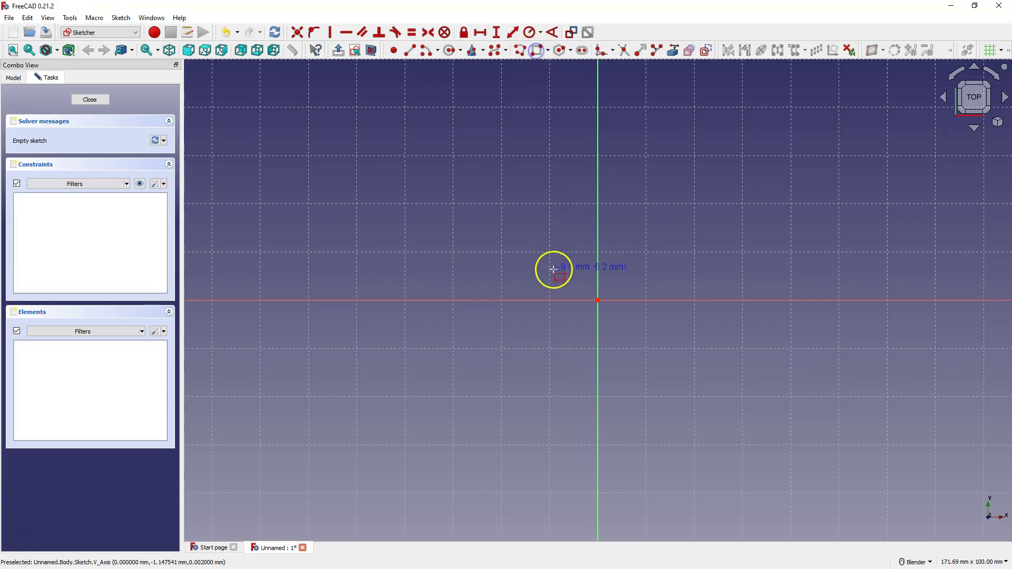
{"action": "left_click", "coordinate": [532, 228]}
{"action": "left_click", "coordinate": [836, 415]}
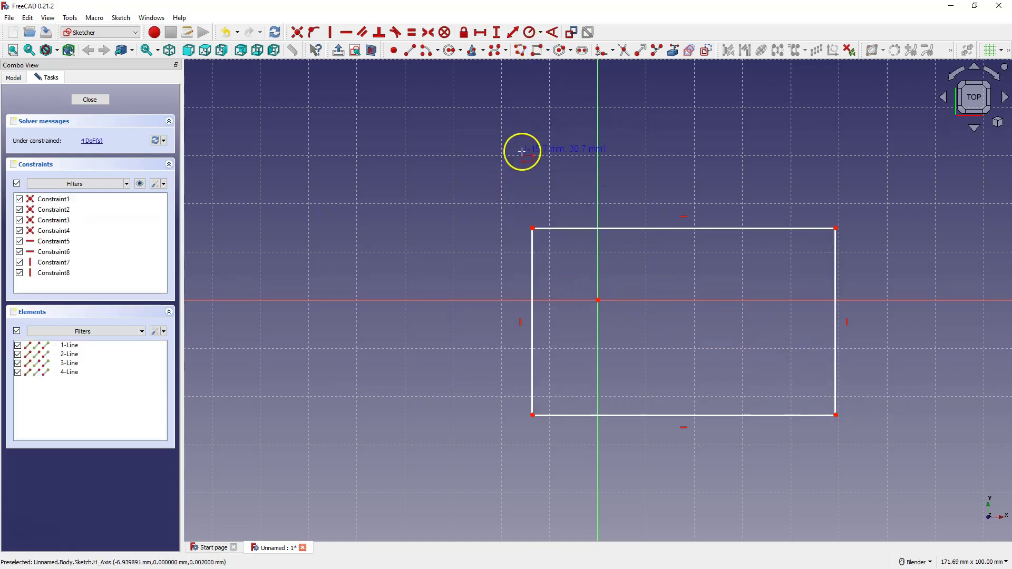
Constrain the rectangle's lower edge to a horizontal length of 100 mm and its left edge to a vertical length of 70 mm
{"action": "left_click", "coordinate": [483, 33]}
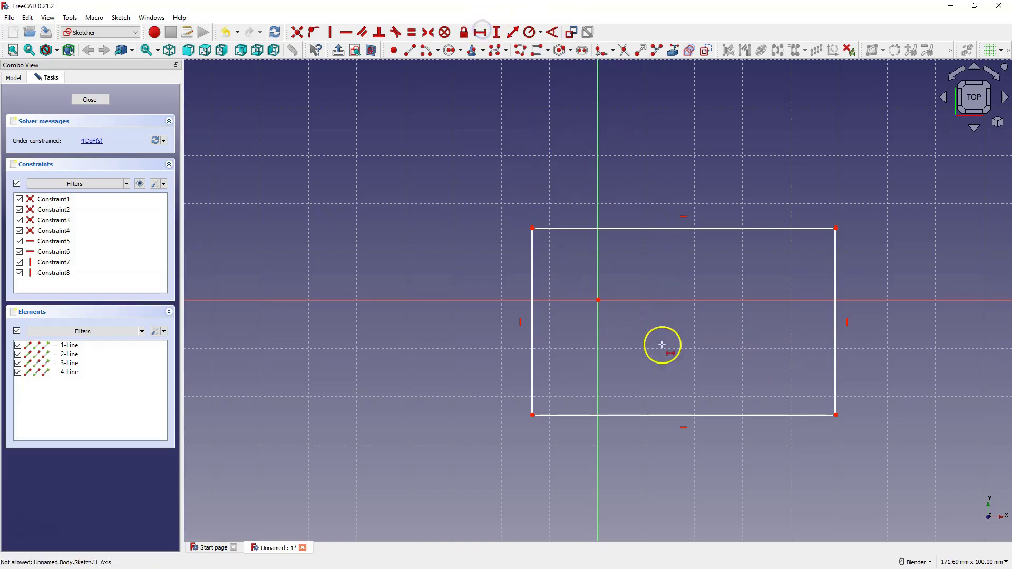
{"action": "left_click", "coordinate": [663, 415]}
{"action": "type", "text": "100"}
{"action": "key", "text": "Return"}
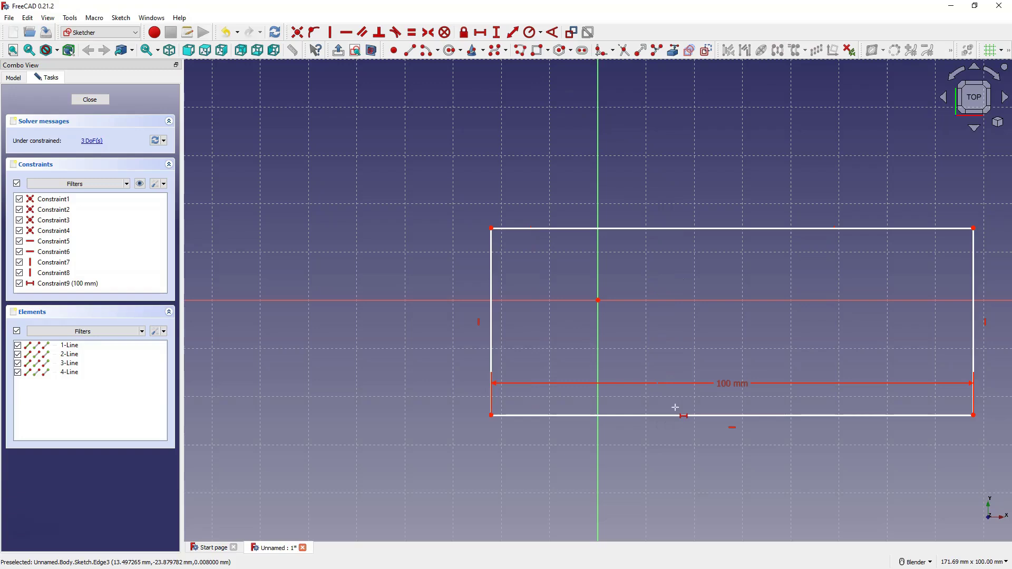
{"action": "left_click", "coordinate": [496, 33]}
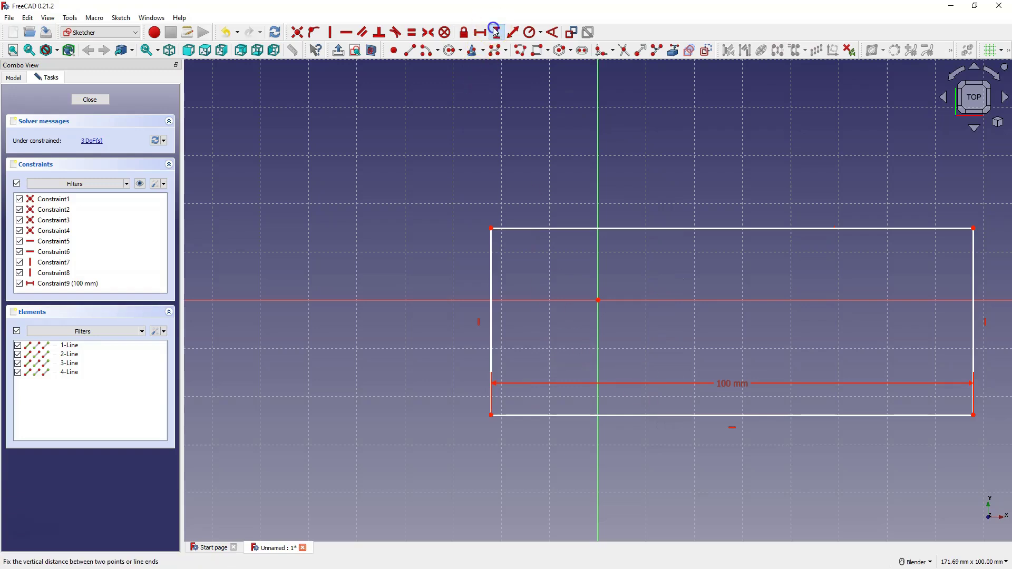
{"action": "left_click", "coordinate": [488, 265]}
{"action": "type", "text": "70"}
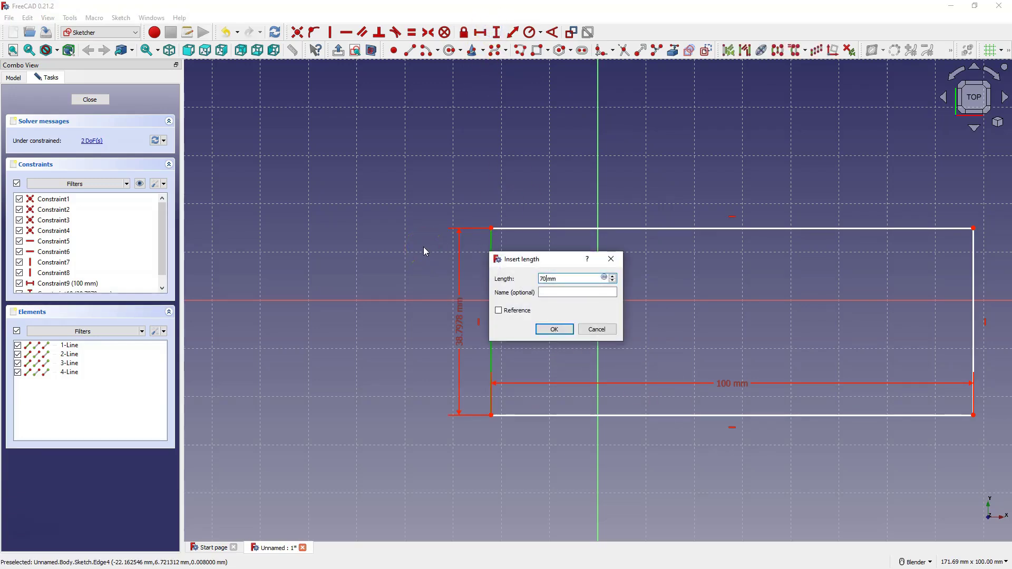
{"action": "type", "text": "0"}
{"action": "key", "text": "Return"}
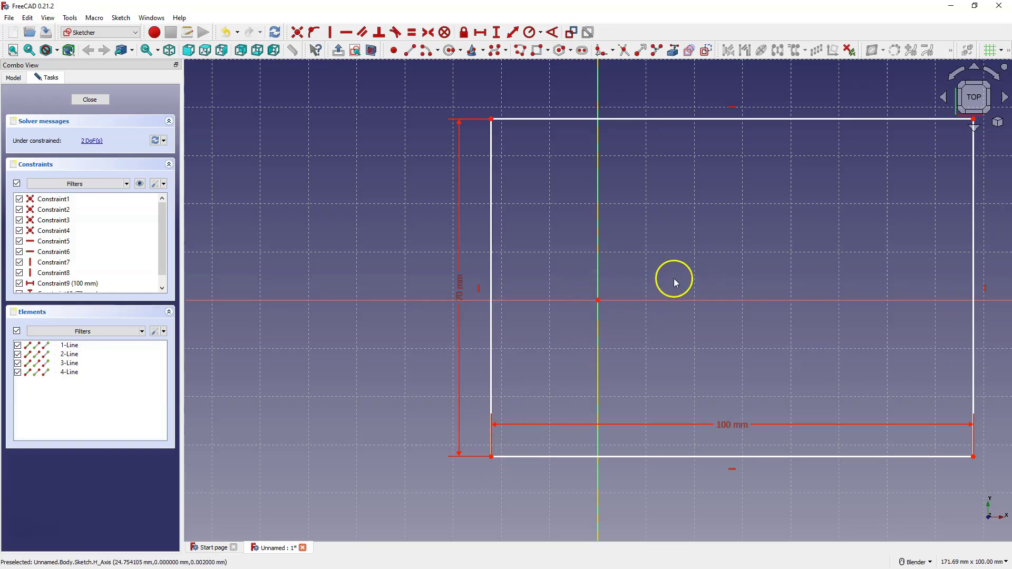
Position the rectangle's lower-left corner 50 mm horizontally and 35 mm vertically from the origin with distance constraints
{"action": "left_click", "coordinate": [479, 32]}
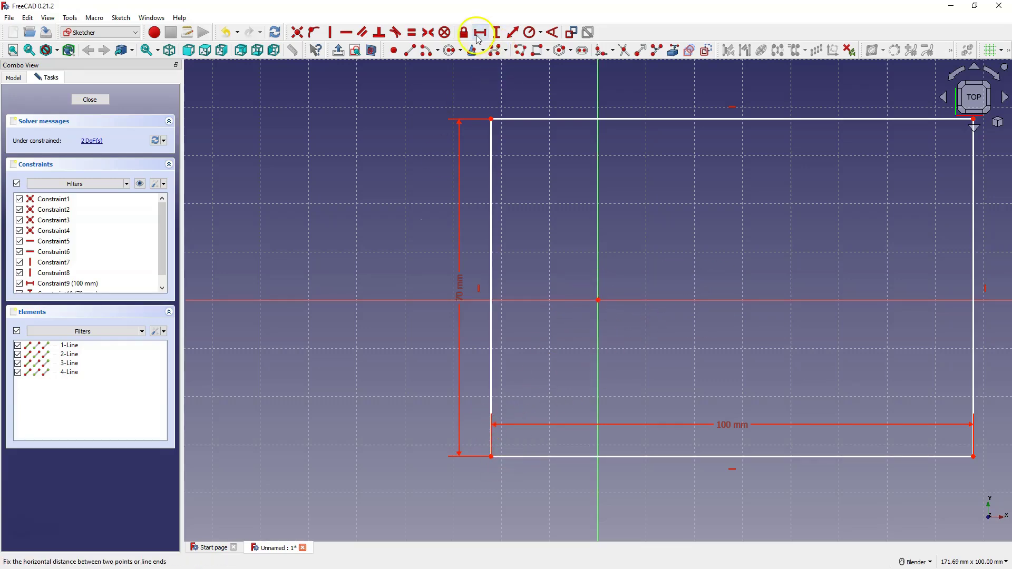
{"action": "left_click", "coordinate": [599, 301]}
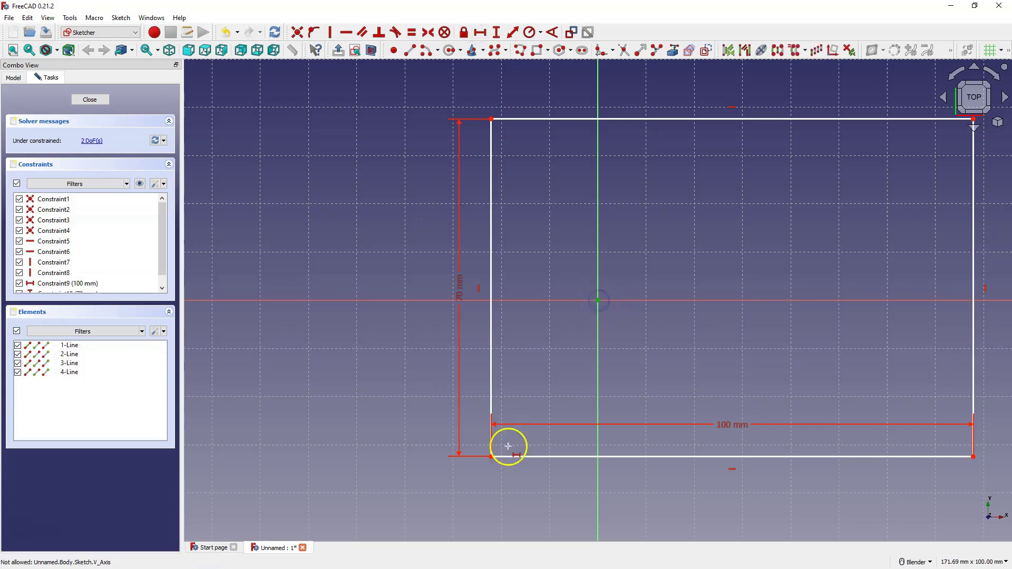
{"action": "left_click", "coordinate": [491, 456]}
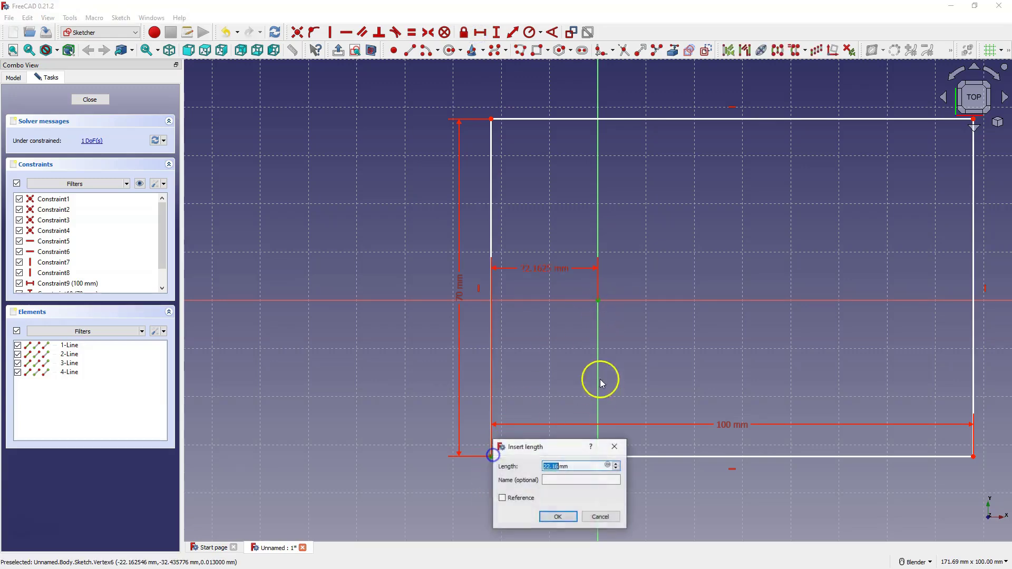
{"action": "type", "text": "50"}
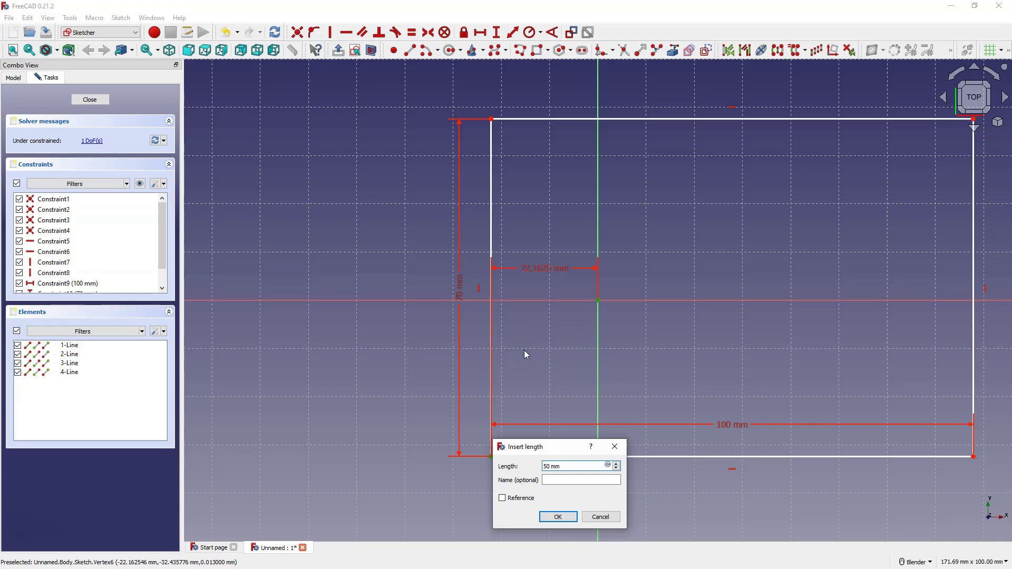
{"action": "key", "text": "Return"}
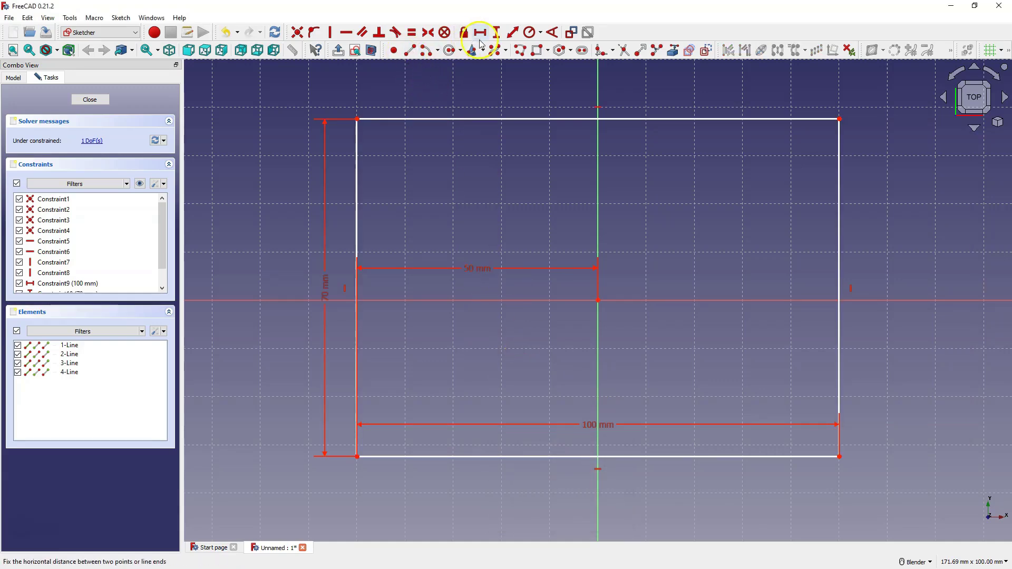
{"action": "left_click", "coordinate": [496, 33]}
{"action": "left_click", "coordinate": [598, 300]}
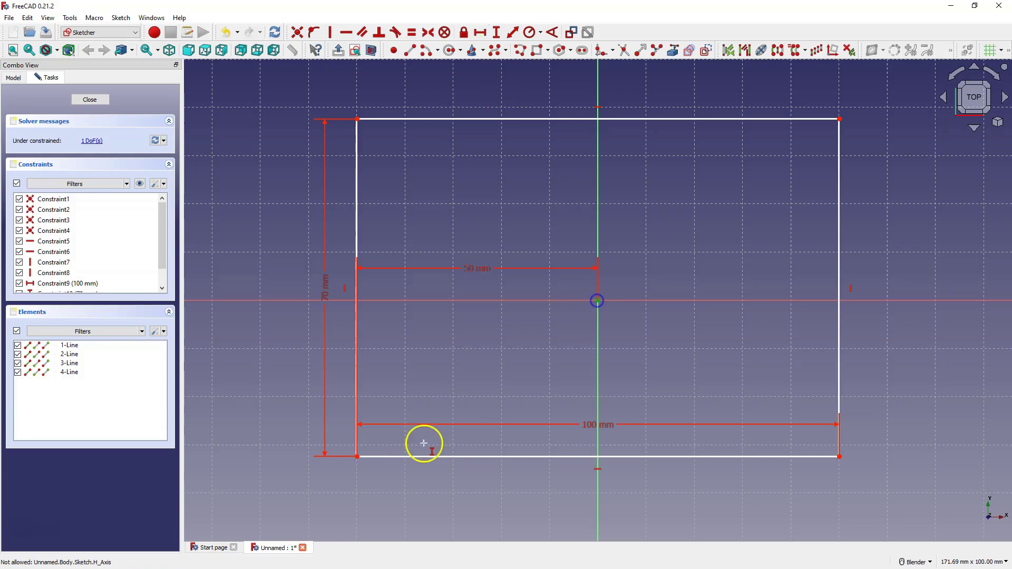
{"action": "left_click", "coordinate": [356, 456]}
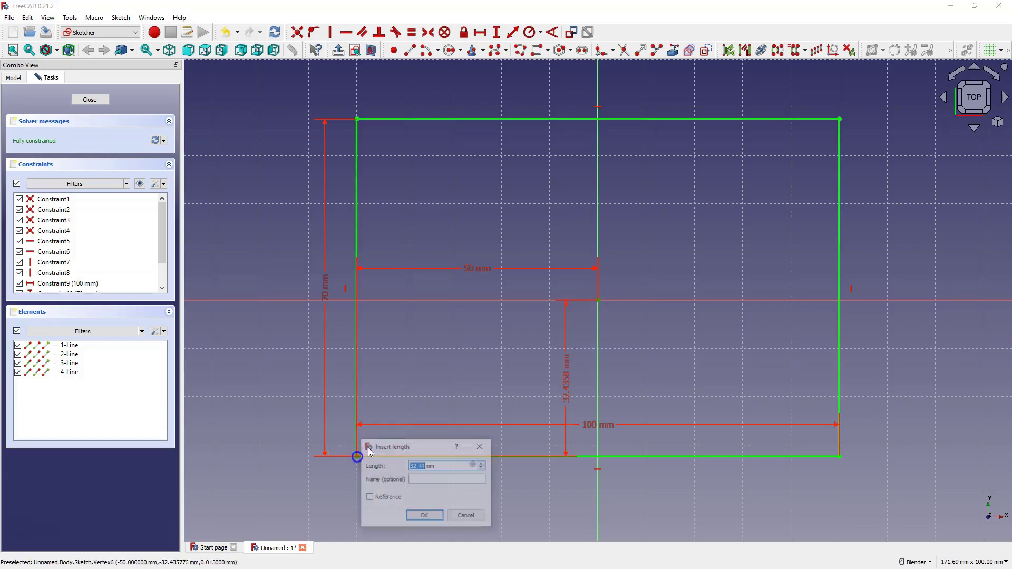
{"action": "type", "text": "35"}
{"action": "key", "text": "Return"}
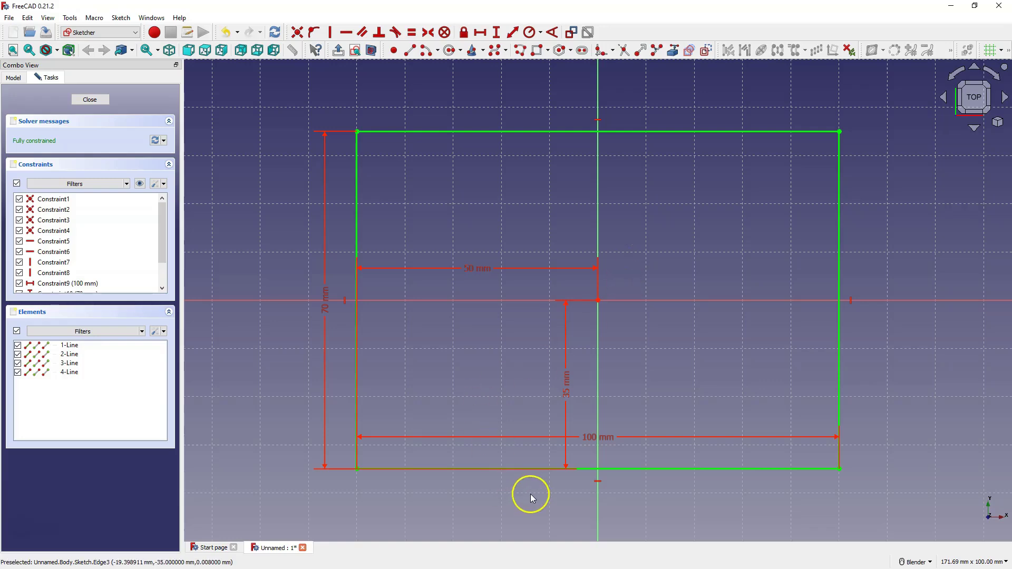
Set the rectangle's width dimension to 150 mm
{"action": "double_click", "coordinate": [609, 438]}
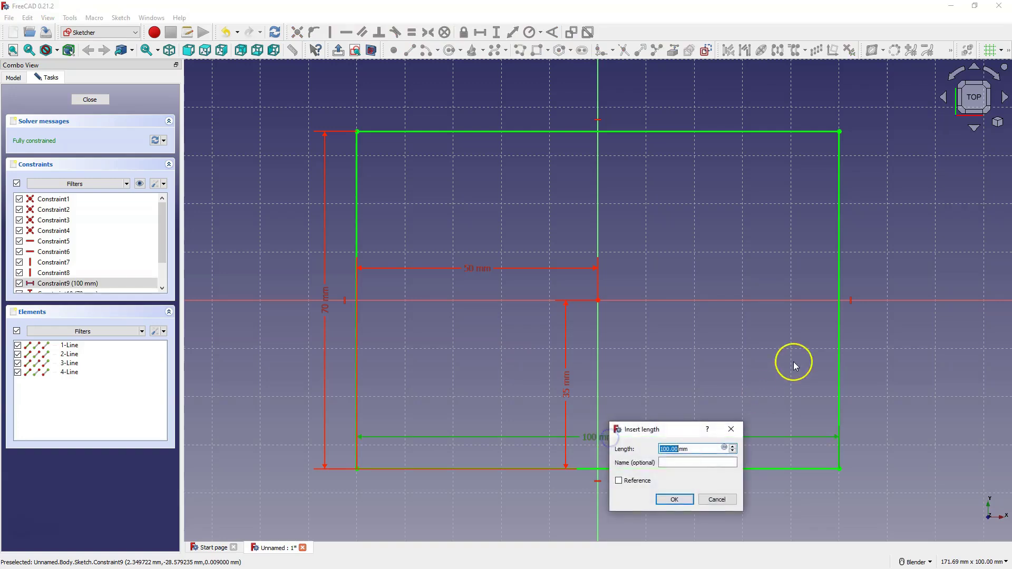
{"action": "type", "text": "150"}
{"action": "key", "text": "Return"}
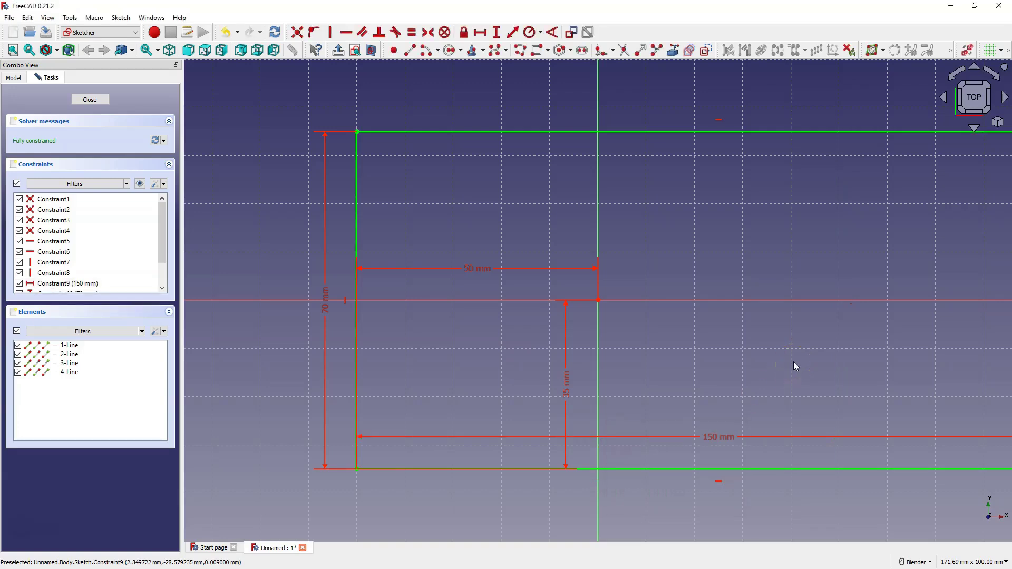
{"action": "scroll", "coordinate": [776, 354], "scroll_direction": "down", "scroll_amount": 5}
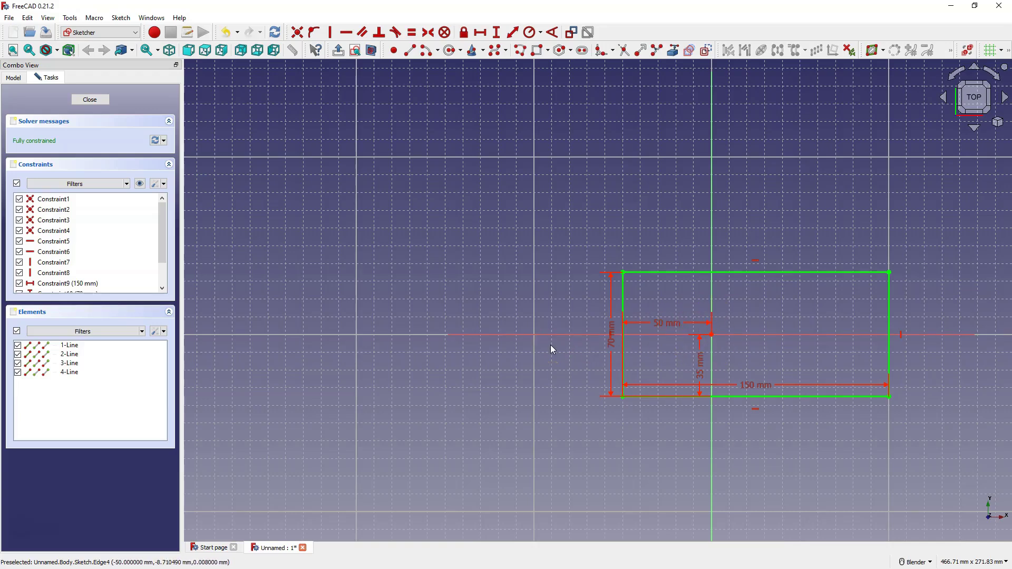
Delete the vertical and horizontal distance constraints between the origin and the rectangle's lower-left corner
{"action": "left_click", "coordinate": [700, 369]}
{"action": "key", "text": "Delete"}
{"action": "left_click", "coordinate": [670, 323]}
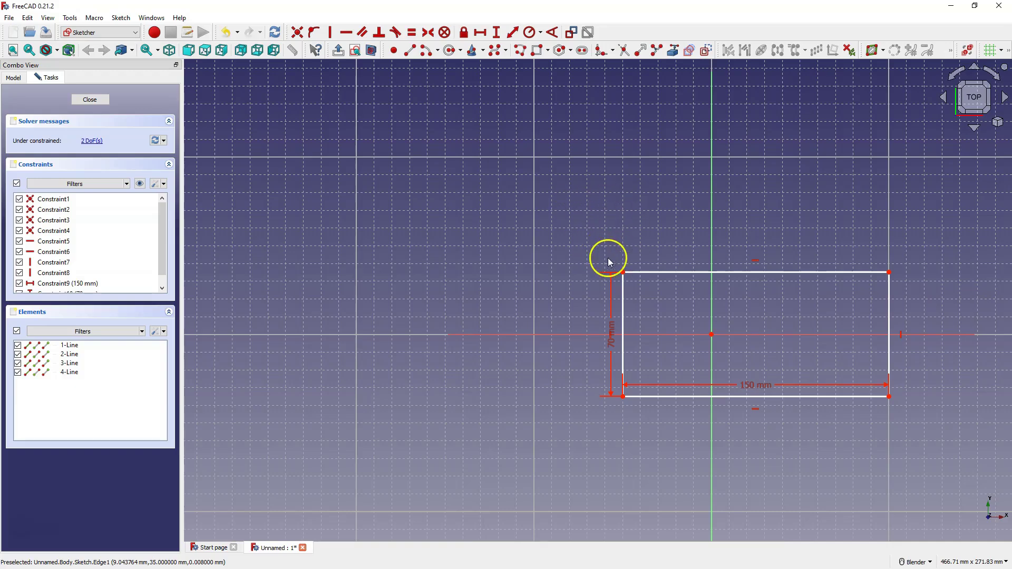
Constrain the rectangle's two upper corners symmetrically about the sketch's vertical axis
{"action": "left_click", "coordinate": [622, 272]}
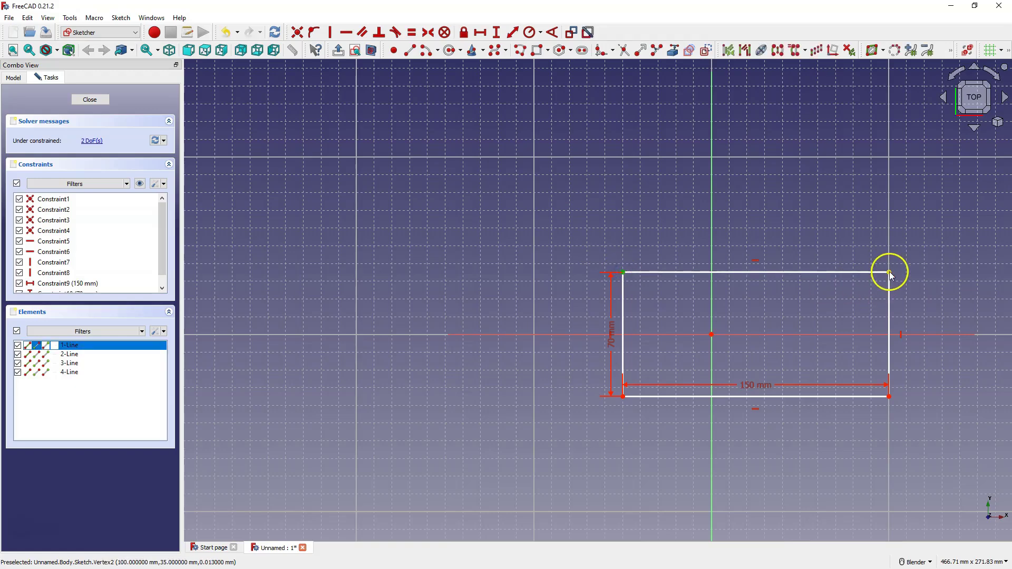
{"action": "left_click", "coordinate": [889, 272]}
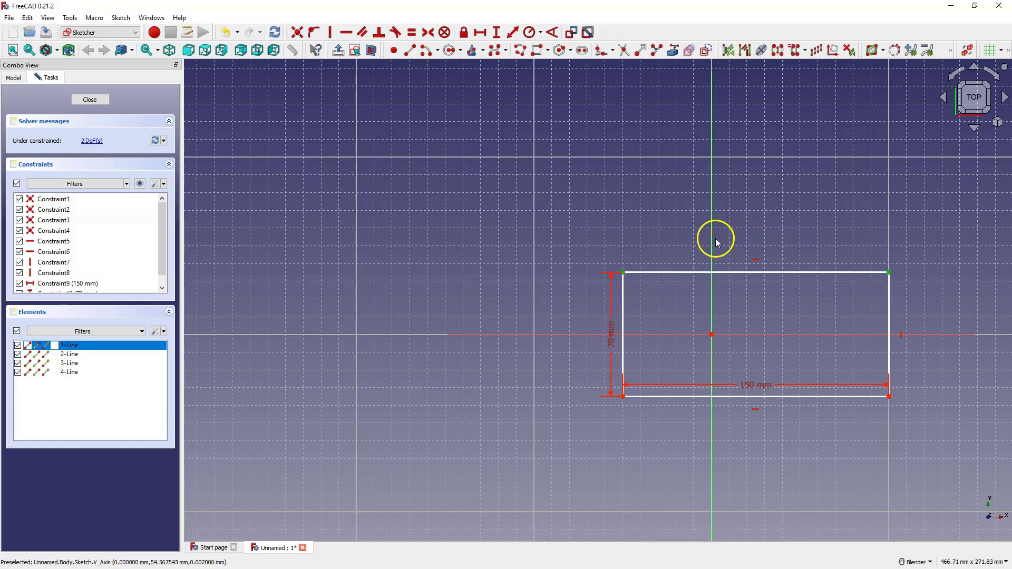
{"action": "left_click", "coordinate": [712, 230]}
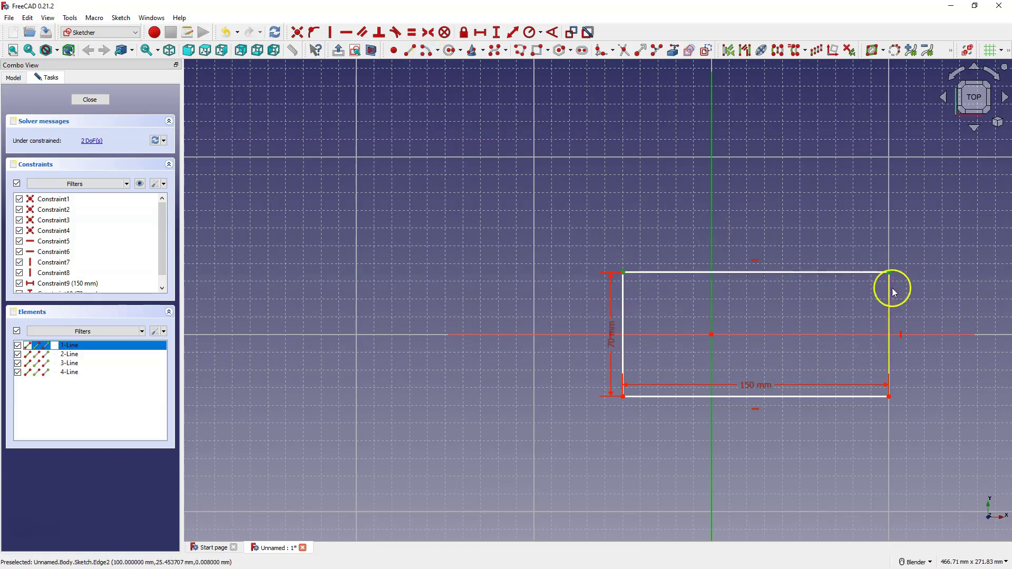
{"action": "left_click", "coordinate": [428, 32]}
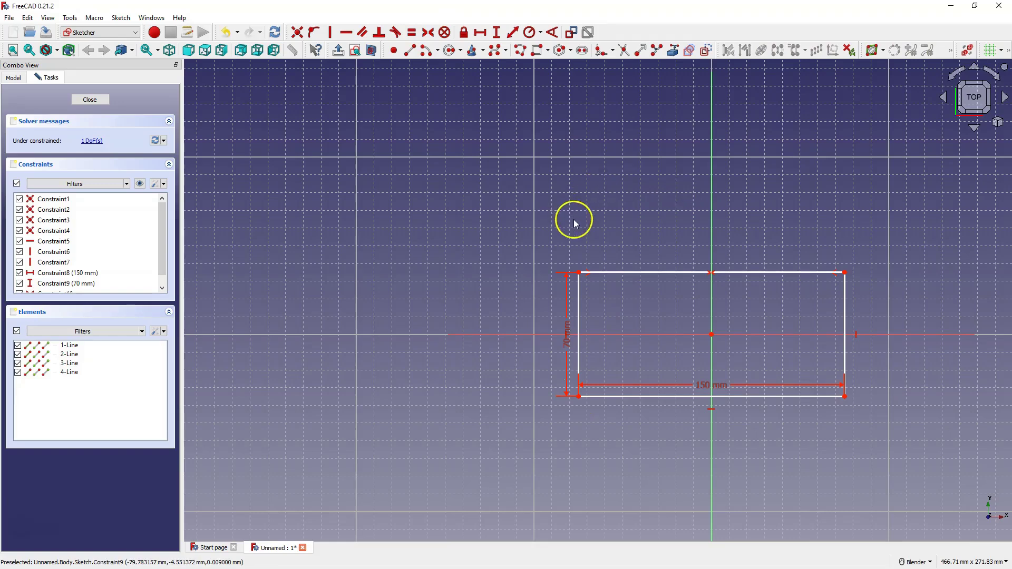
Constrain the rectangle's two left corners symmetrically about the sketch's horizontal axis
{"action": "left_click", "coordinate": [576, 272]}
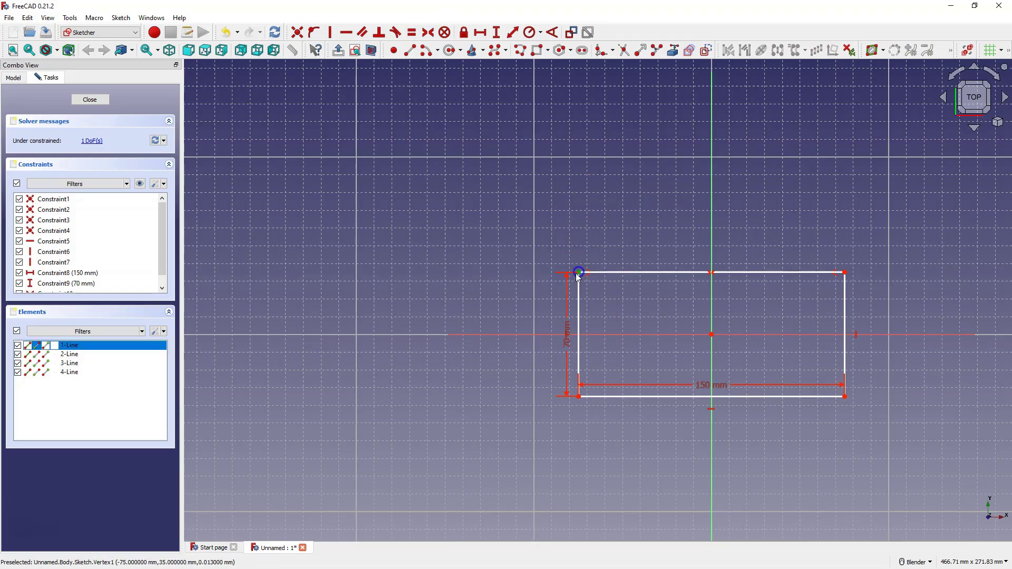
{"action": "left_click", "coordinate": [579, 396]}
{"action": "left_click", "coordinate": [614, 335]}
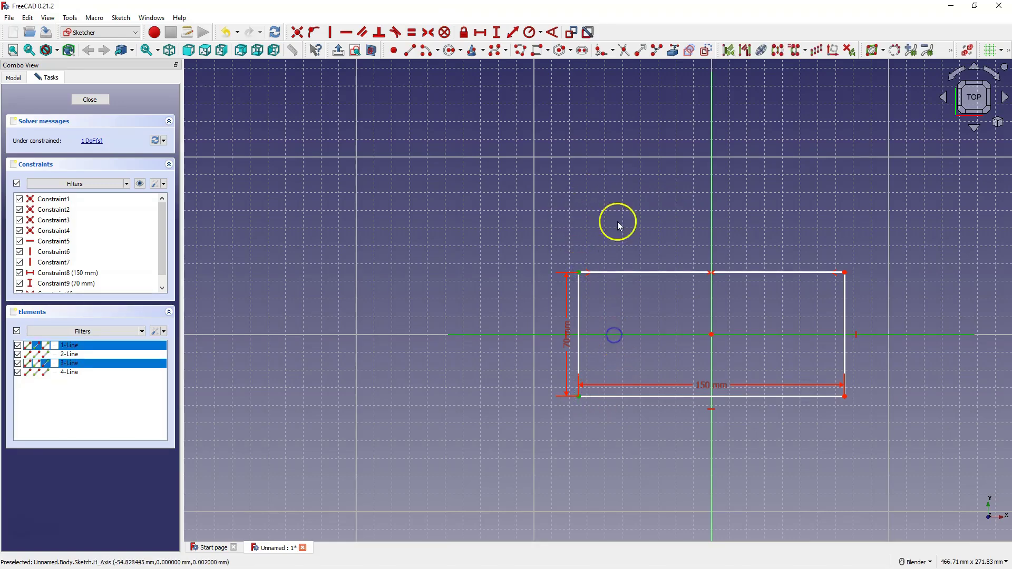
{"action": "left_click", "coordinate": [427, 32]}
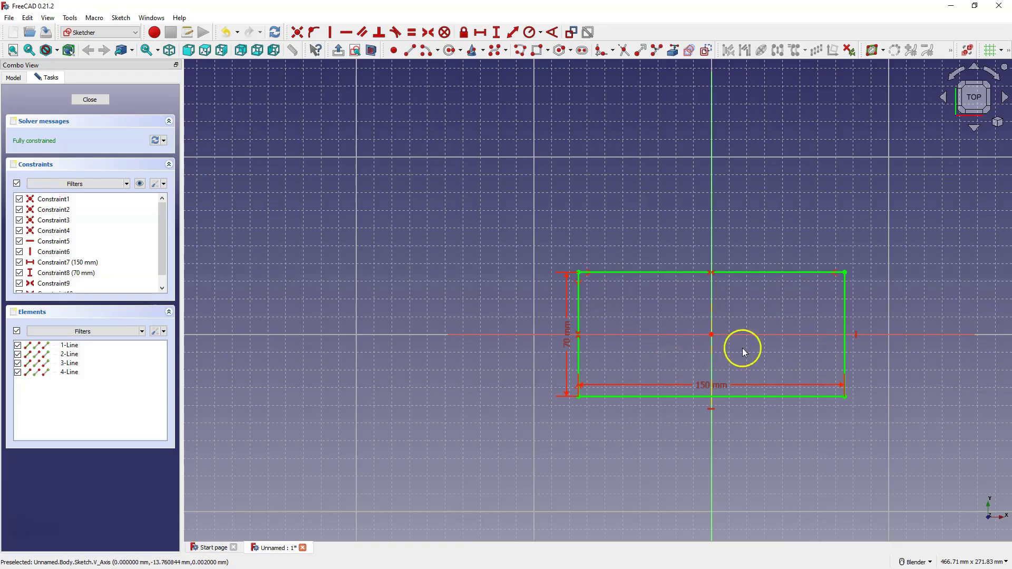
Set the centred rectangle's height to 50 mm and its width to 100 mm
{"action": "double_click", "coordinate": [566, 343]}
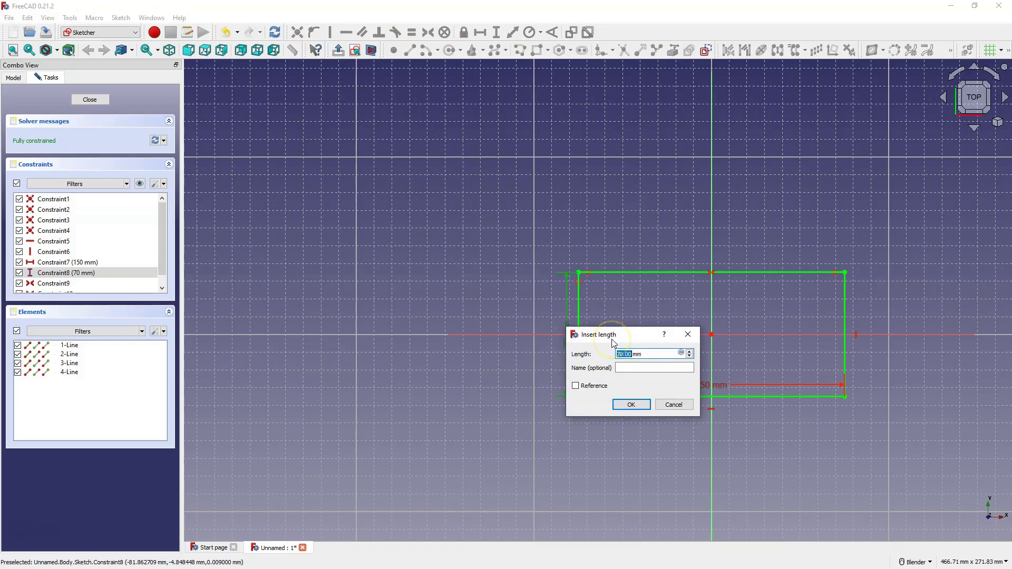
{"action": "type", "text": "50"}
{"action": "key", "text": "Return"}
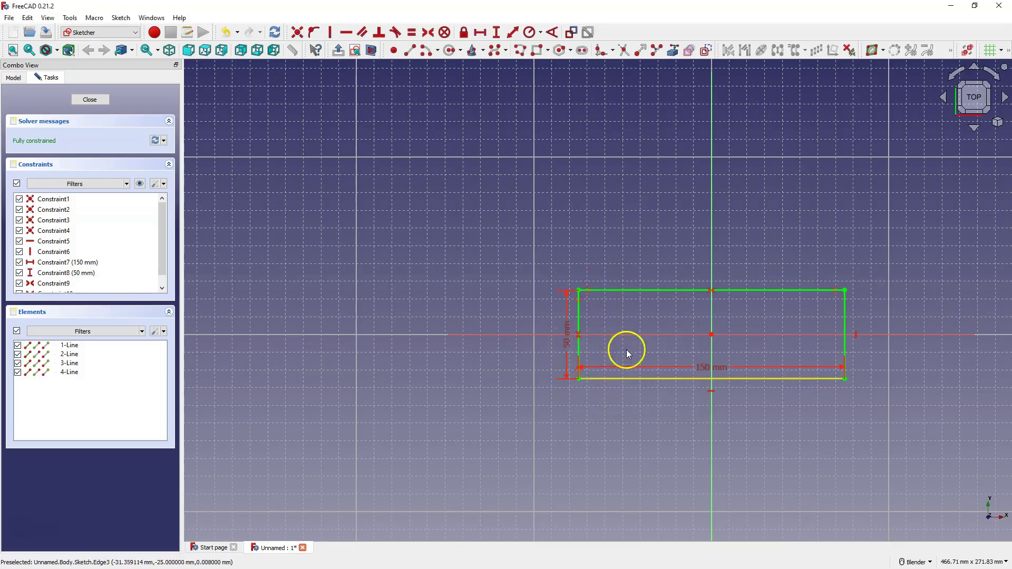
{"action": "double_click", "coordinate": [714, 368]}
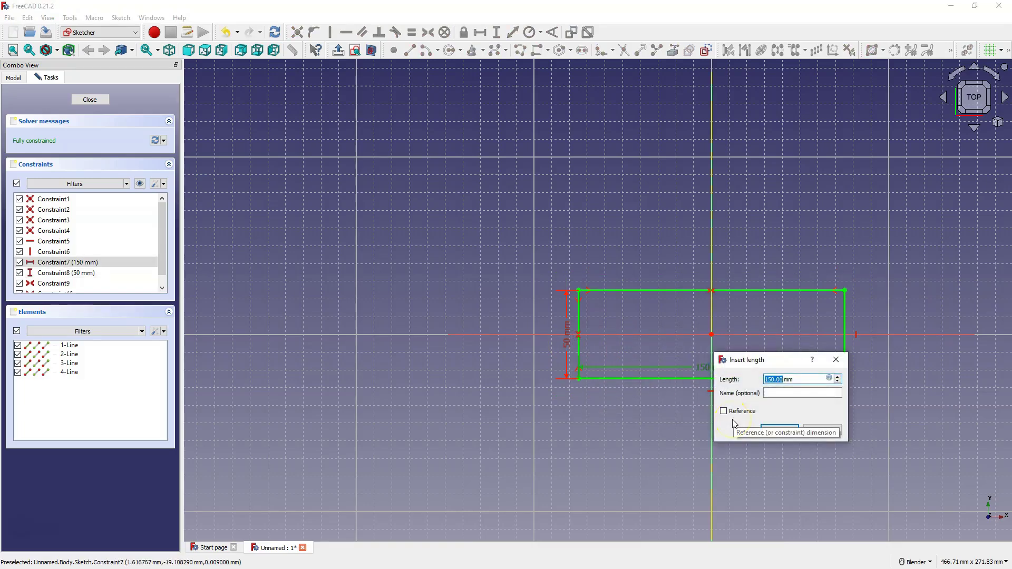
{"action": "type", "text": "100"}
{"action": "key", "text": "Return"}
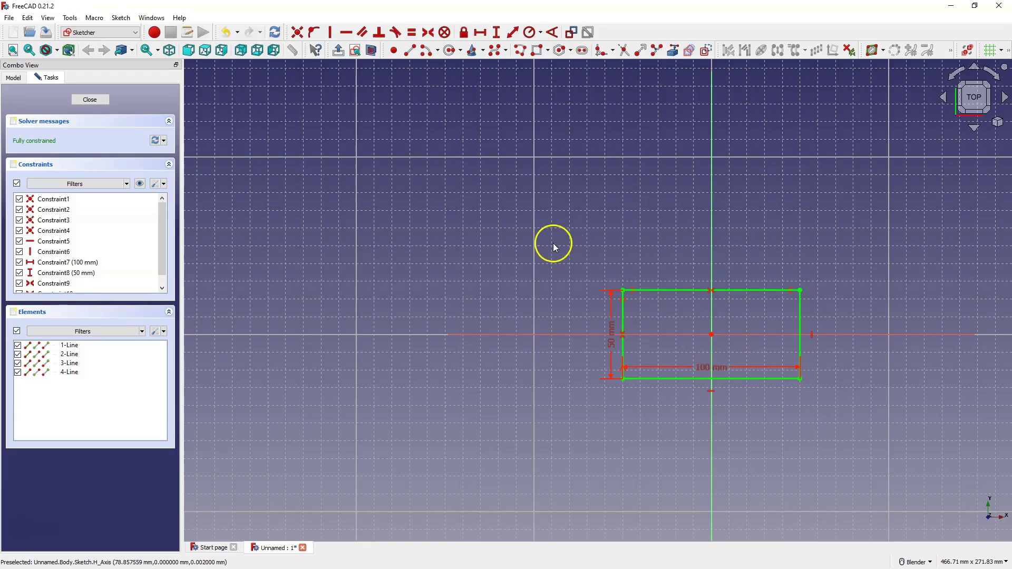
Delete the entire rectangle together with its constraints from the sketch
{"action": "mouse_move", "coordinate": [547, 249]}
{"action": "left_mouse_down"}
{"action": "mouse_move", "coordinate": [907, 463]}
{"action": "mouse_move", "coordinate": [915, 434]}
{"action": "left_mouse_up"}
{"action": "key", "text": "Delete"}
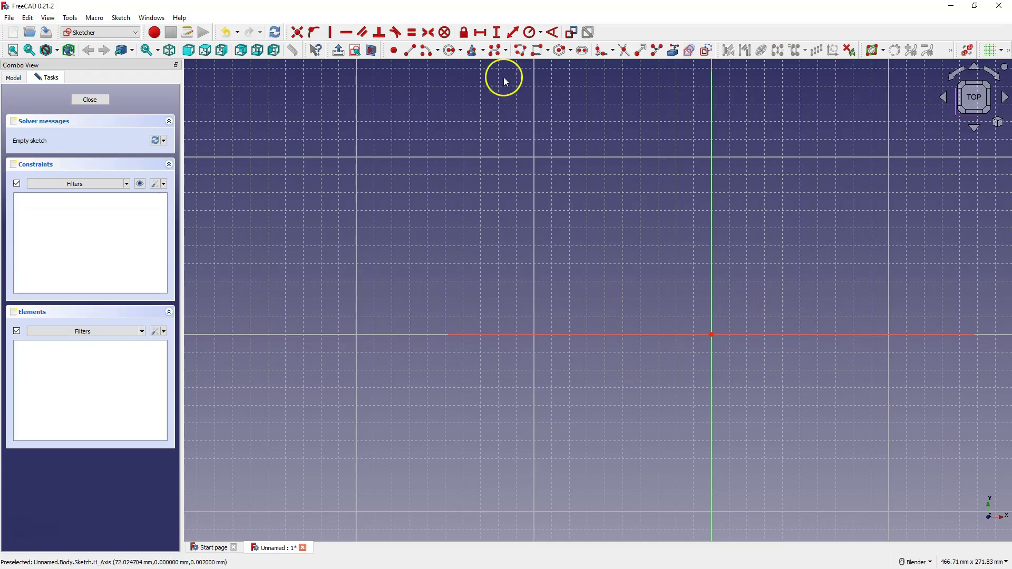
Draw a circle above and to the left of the origin in the sketch
{"action": "left_click", "coordinate": [449, 50]}
{"action": "left_click", "coordinate": [610, 251]}
{"action": "left_click", "coordinate": [634, 277]}
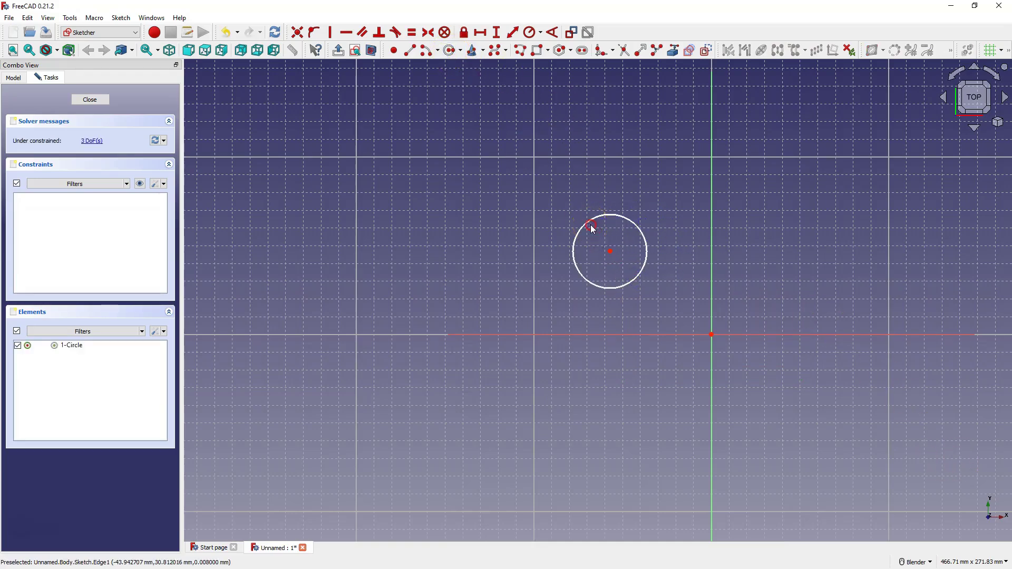
Set the circle's diameter to 50 mm
{"action": "left_click", "coordinate": [540, 35]}
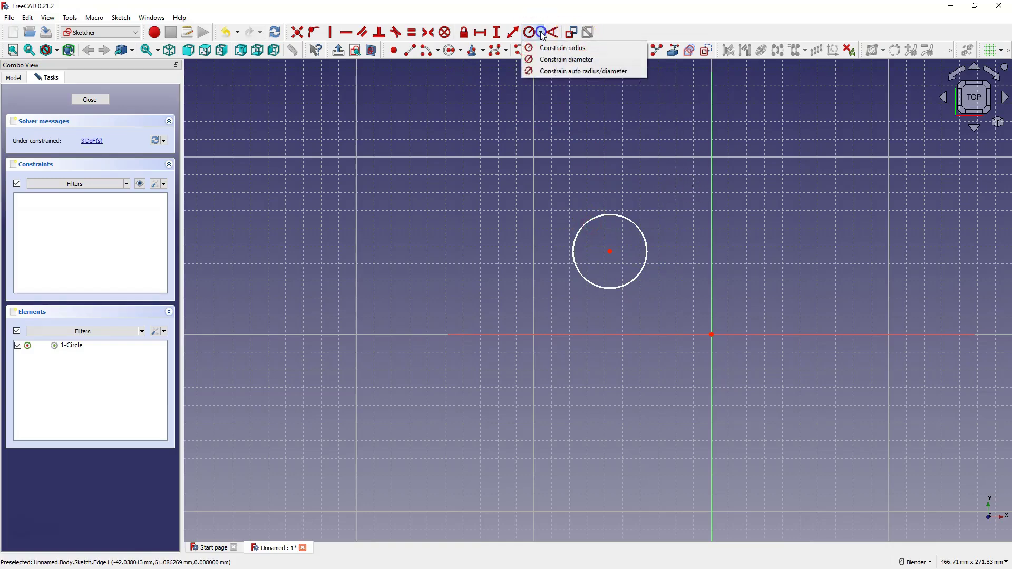
{"action": "left_click", "coordinate": [577, 59]}
{"action": "left_click", "coordinate": [643, 226]}
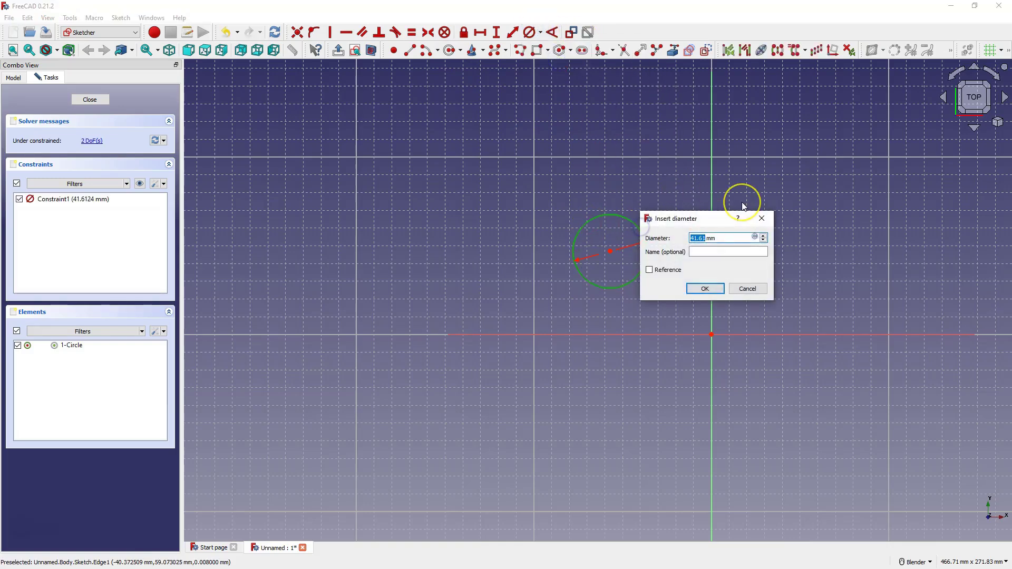
{"action": "type", "text": "50"}
{"action": "key", "text": "Return"}
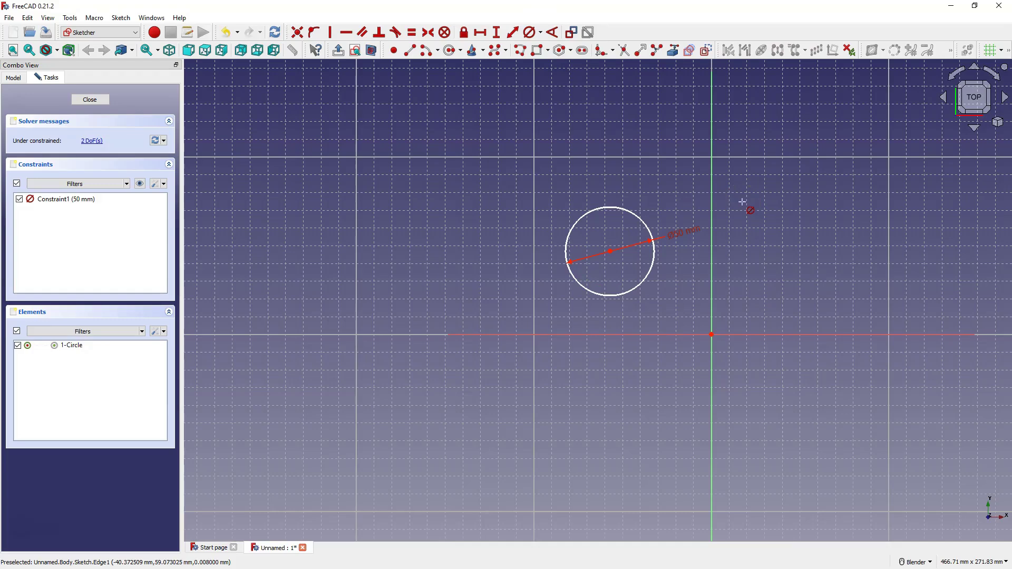
{"action": "key", "text": "Escape"}
Move the circle closer to the origin and constrain its centre coincident with the origin
{"action": "left_click_drag", "start_coordinate": [610, 251], "coordinate": [641, 246]}
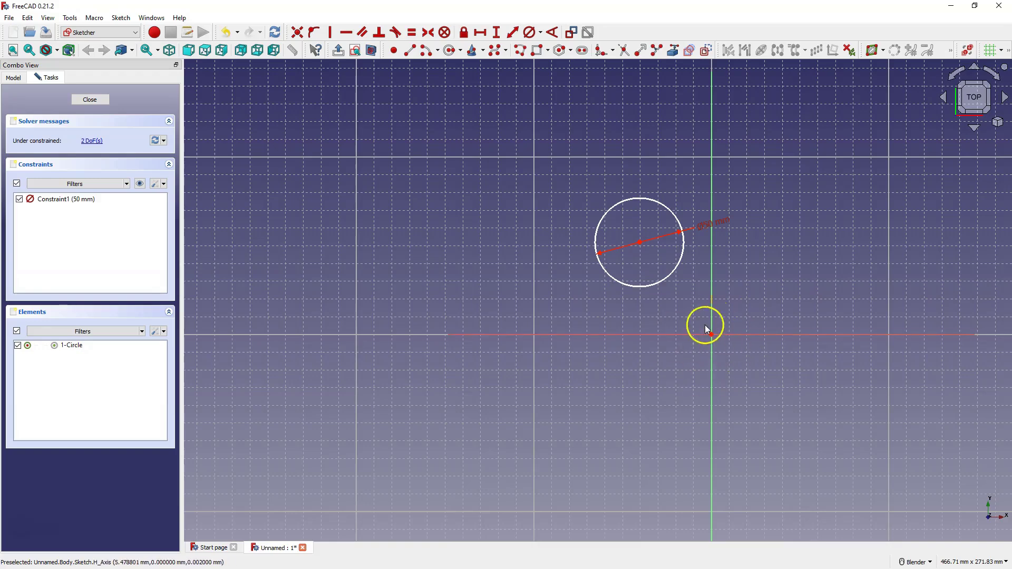
{"action": "left_click", "coordinate": [638, 242]}
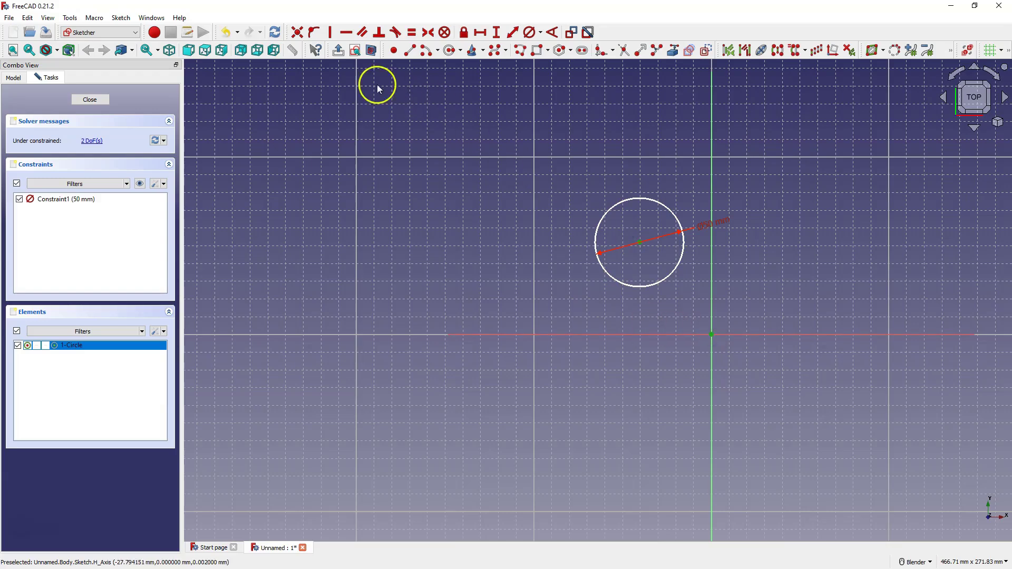
{"action": "left_click", "coordinate": [296, 32]}
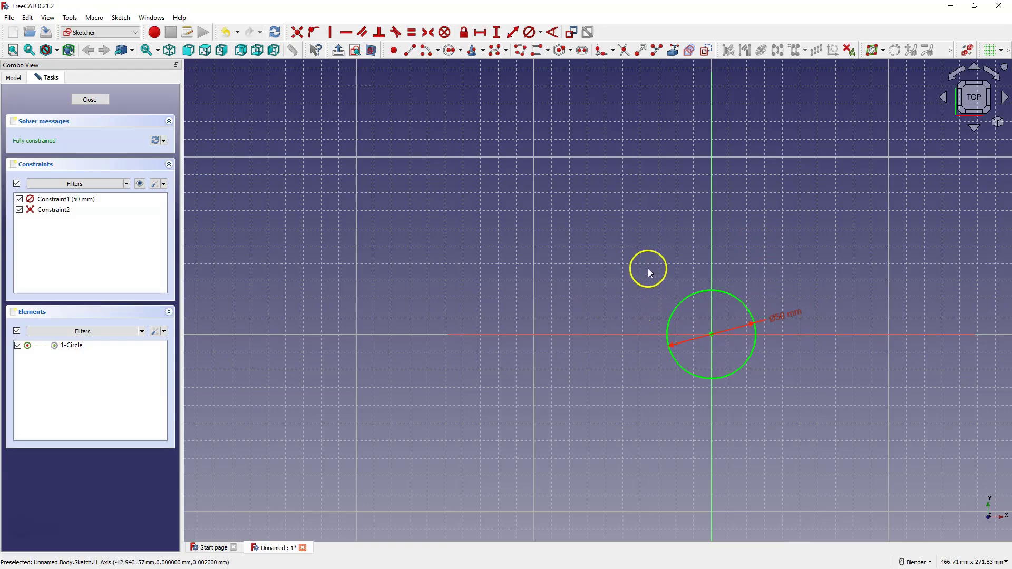
Replace the circle with a rectangle about 168 mm wide and 86 mm high that encloses the origin
{"action": "left_click_drag", "start_coordinate": [647, 269], "coordinate": [865, 440]}
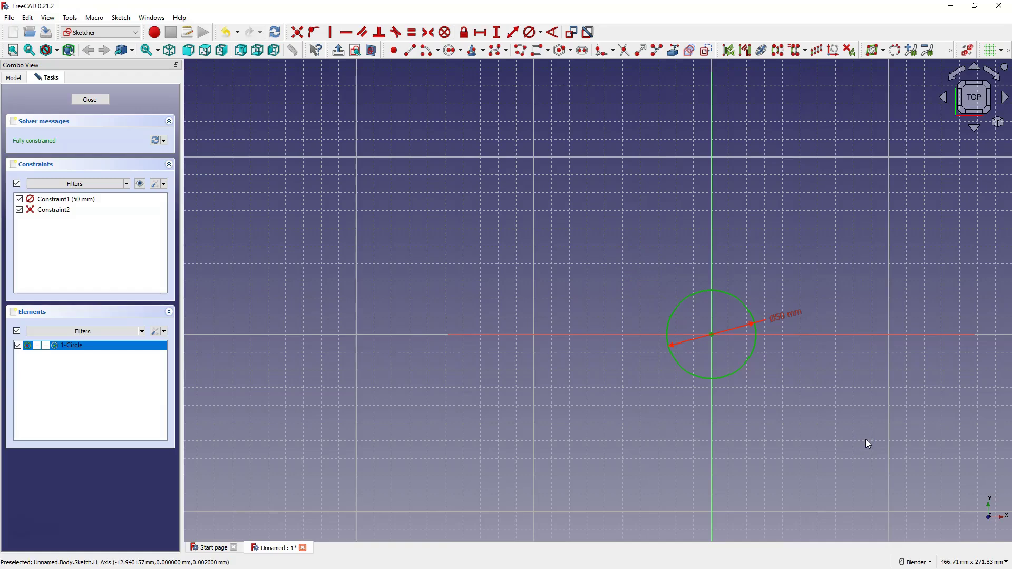
{"action": "key", "text": "Delete"}
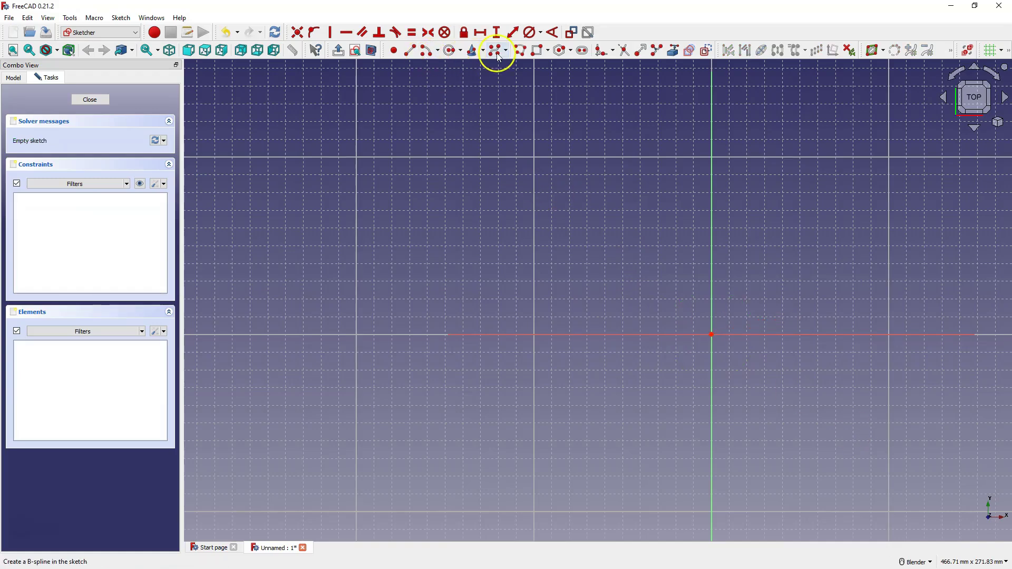
{"action": "left_click", "coordinate": [537, 50]}
{"action": "left_click", "coordinate": [640, 269]}
{"action": "left_click", "coordinate": [938, 422]}
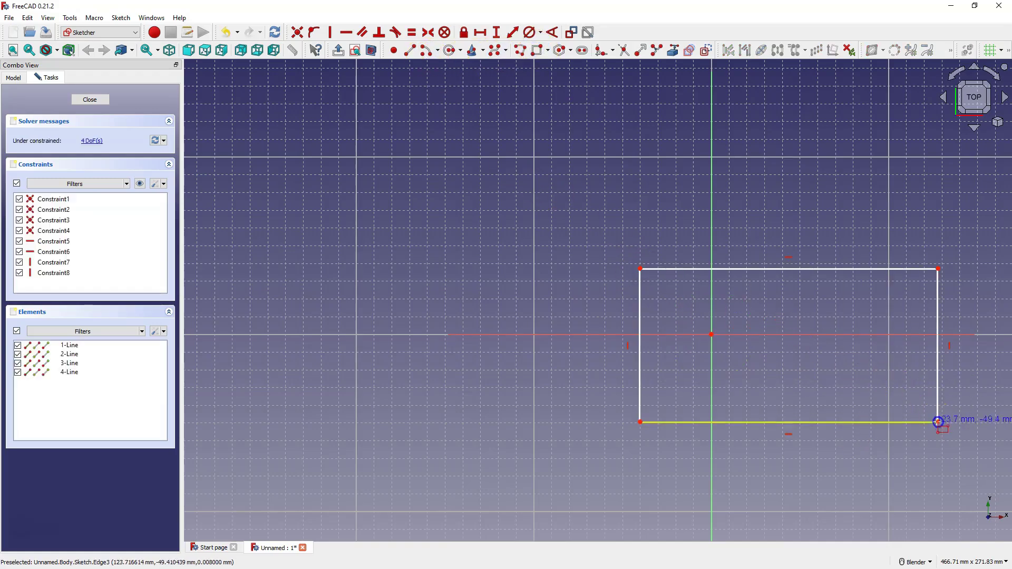
{"action": "right_click", "coordinate": [646, 219]}
Set the rectangle's width to 100 mm and its height to 70 mm
{"action": "left_click", "coordinate": [480, 32]}
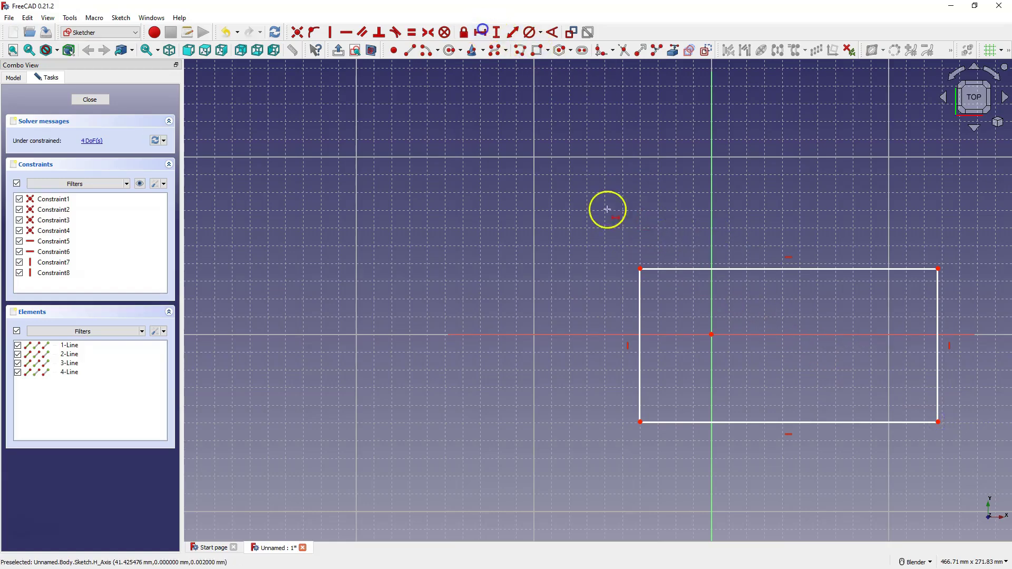
{"action": "left_click", "coordinate": [754, 422]}
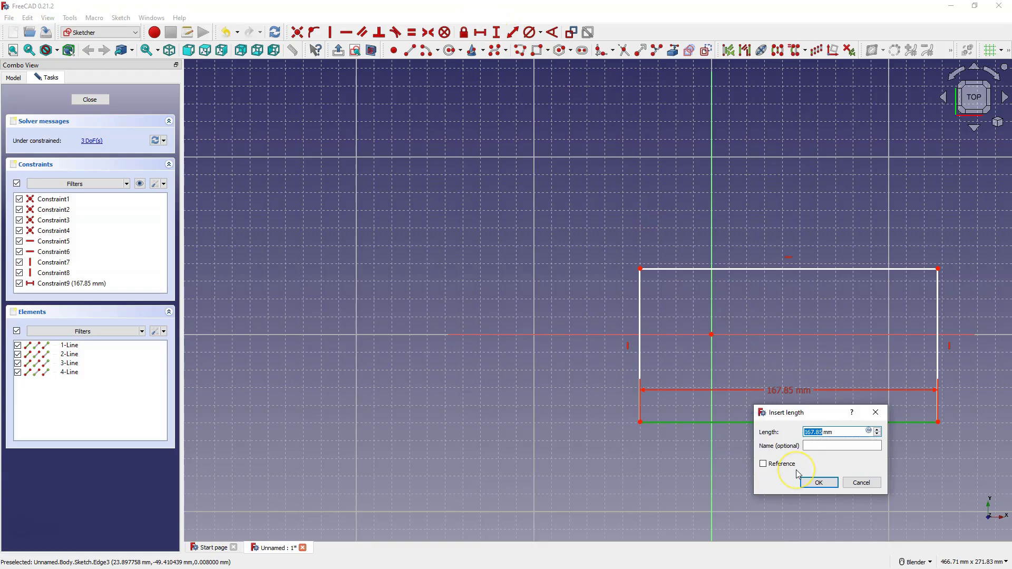
{"action": "key", "text": "Return"}
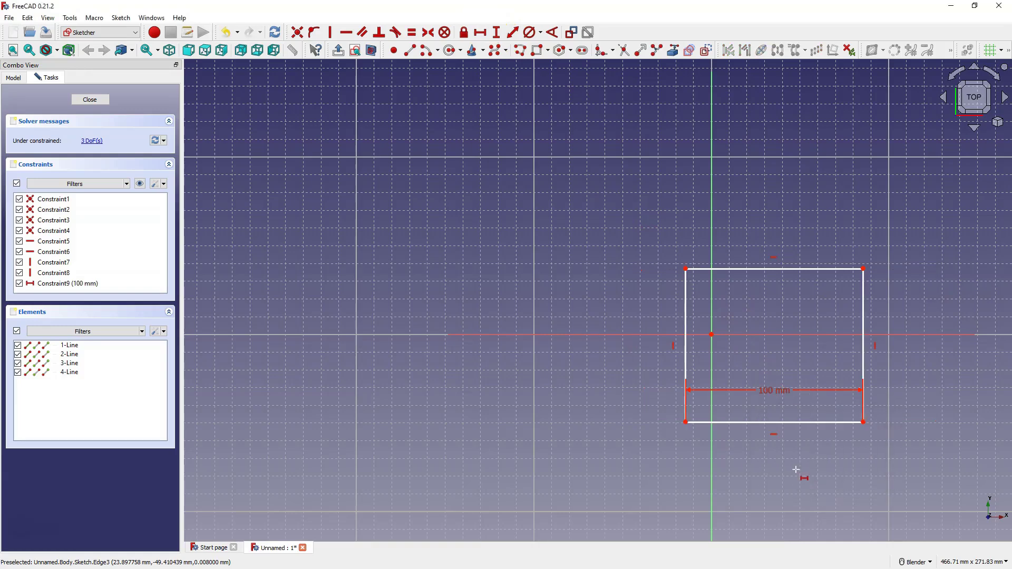
{"action": "left_click", "coordinate": [497, 32]}
{"action": "left_click", "coordinate": [687, 294]}
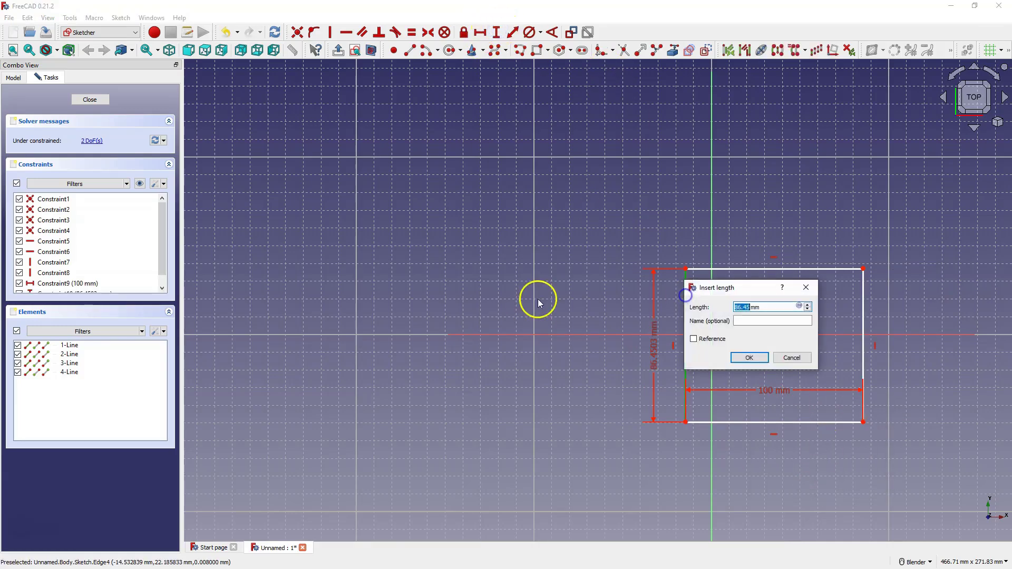
{"action": "type", "text": "70"}
{"action": "key", "text": "Return"}
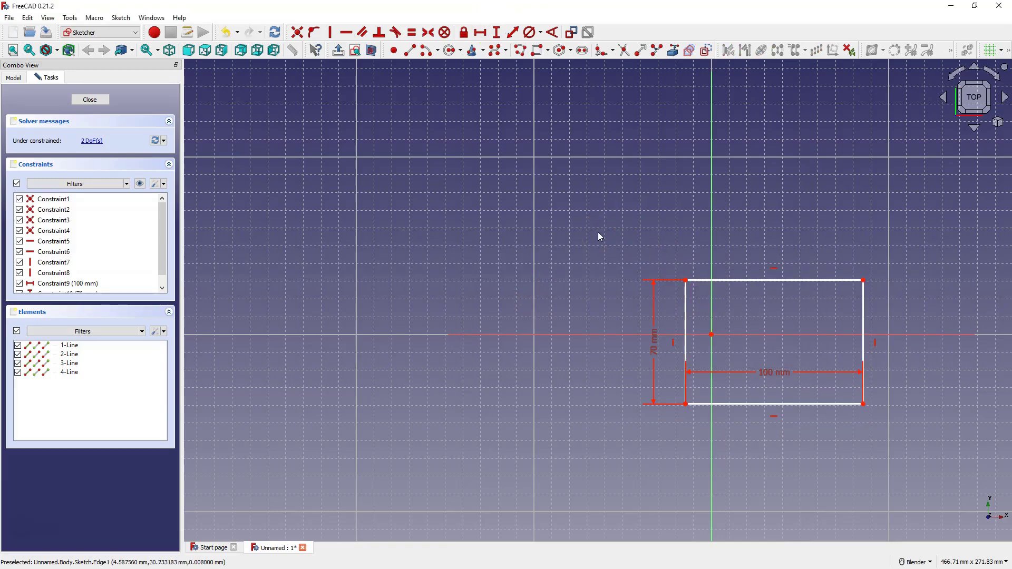
Constrain the rectangle's upper-left and lower-right corners symmetrically about the origin
{"action": "left_click", "coordinate": [685, 281]}
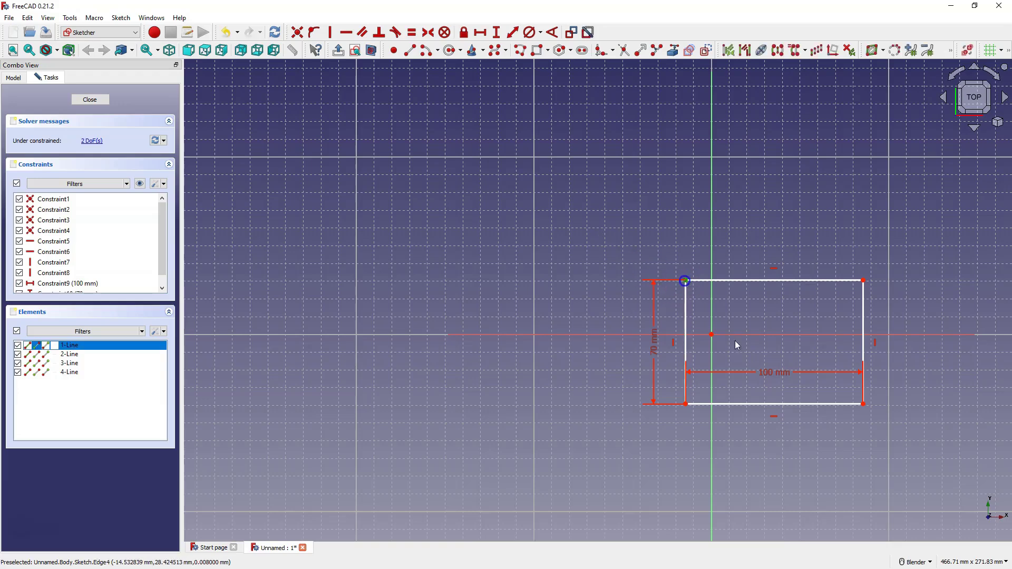
{"action": "left_click", "coordinate": [863, 404]}
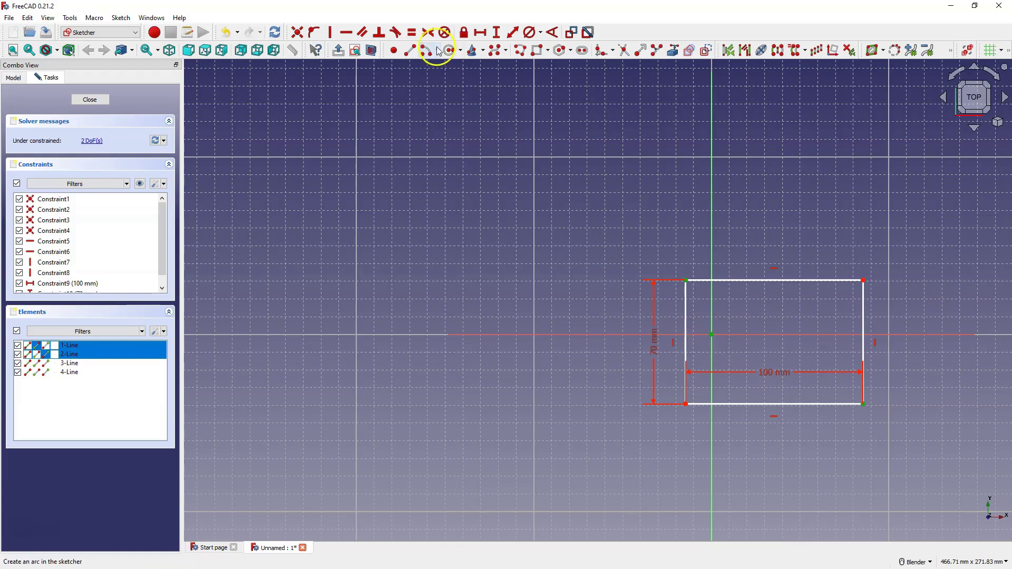
{"action": "left_click", "coordinate": [428, 33]}
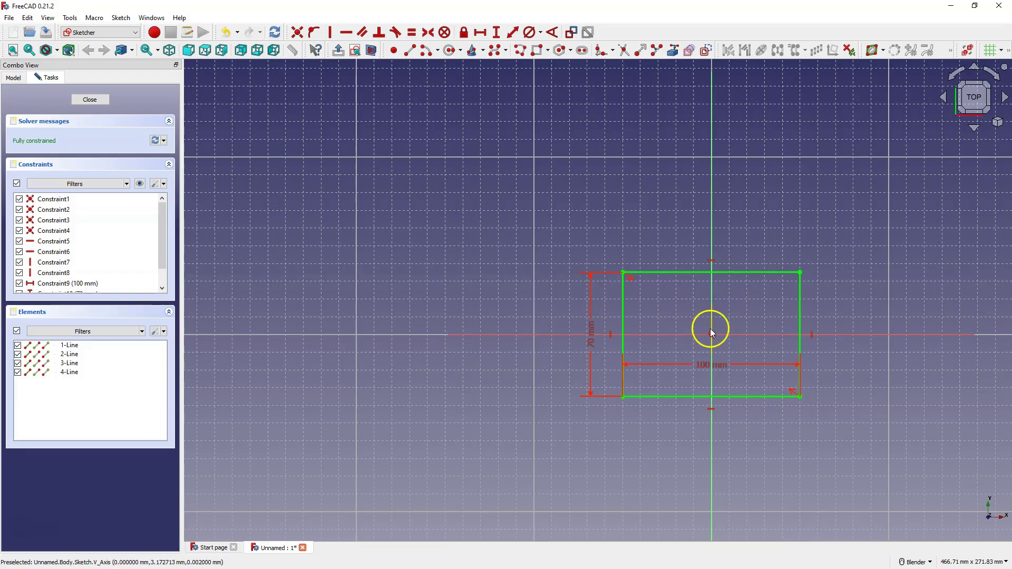
Delete the symmetry constraint that centres the rectangle on the origin
{"action": "scroll", "coordinate": [710, 328], "scroll_direction": "up", "scroll_amount": 3}
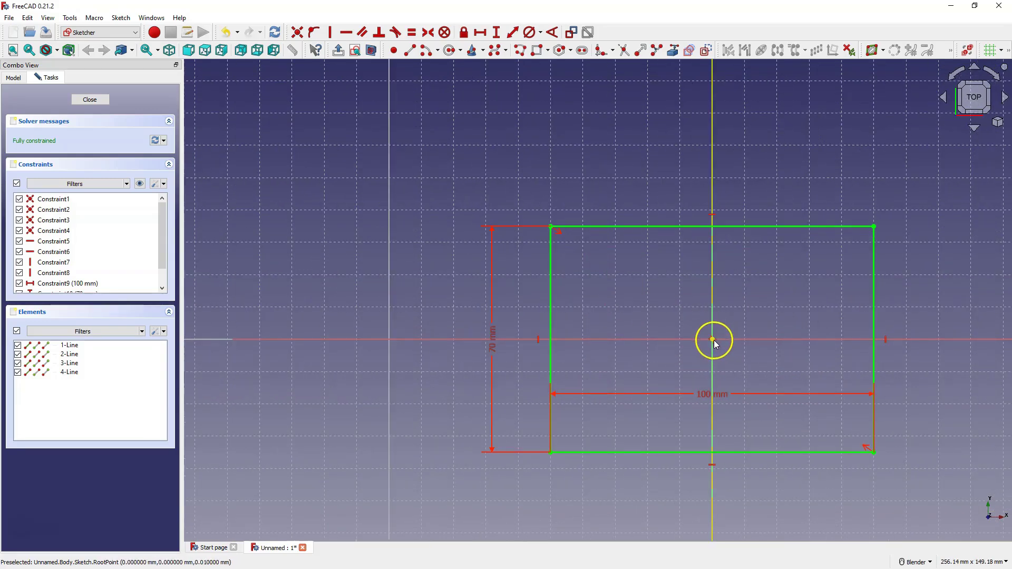
{"action": "left_click", "coordinate": [713, 341]}
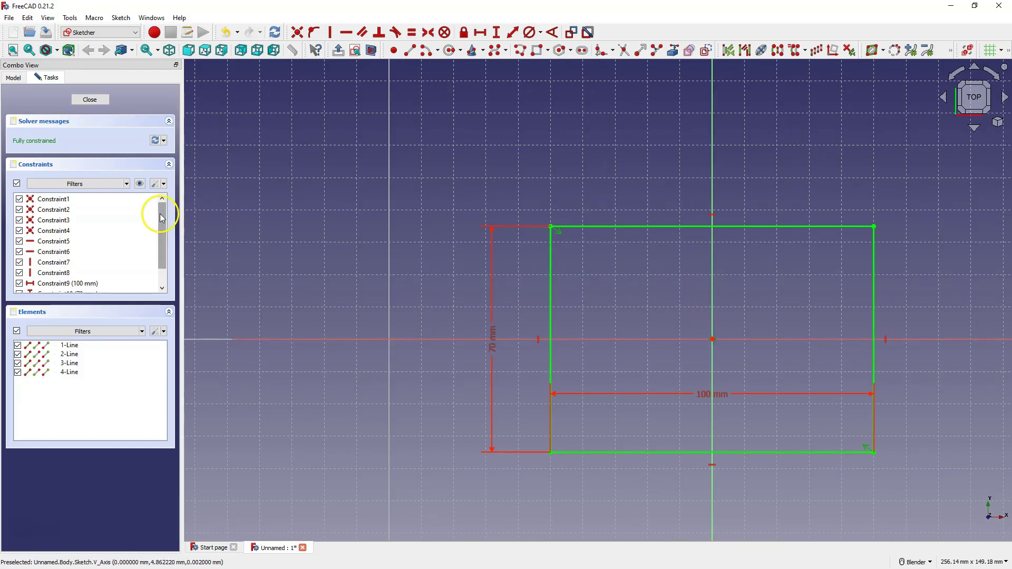
{"action": "left_click_drag", "start_coordinate": [162, 218], "coordinate": [161, 260]}
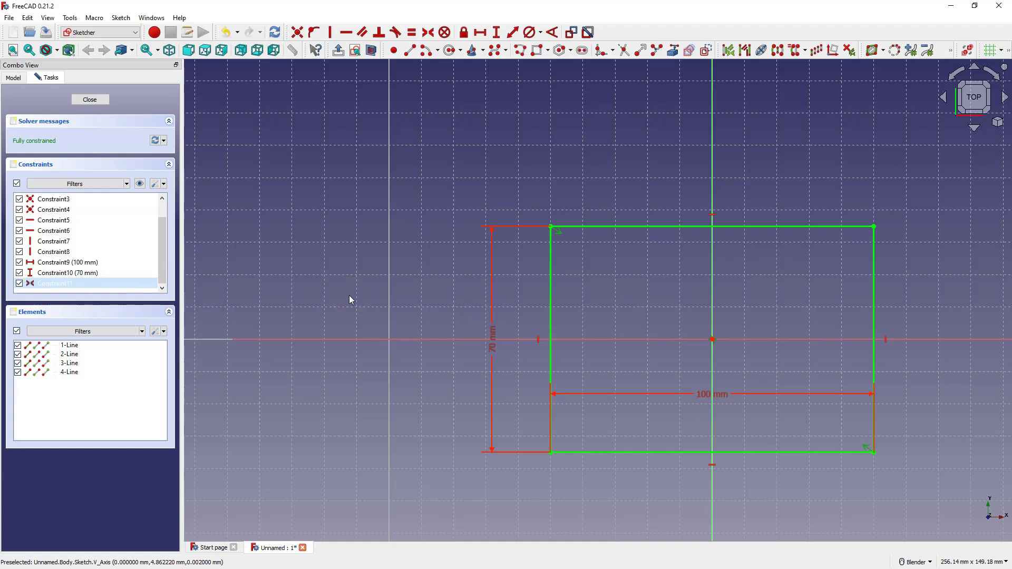
{"action": "key", "text": "Delete"}
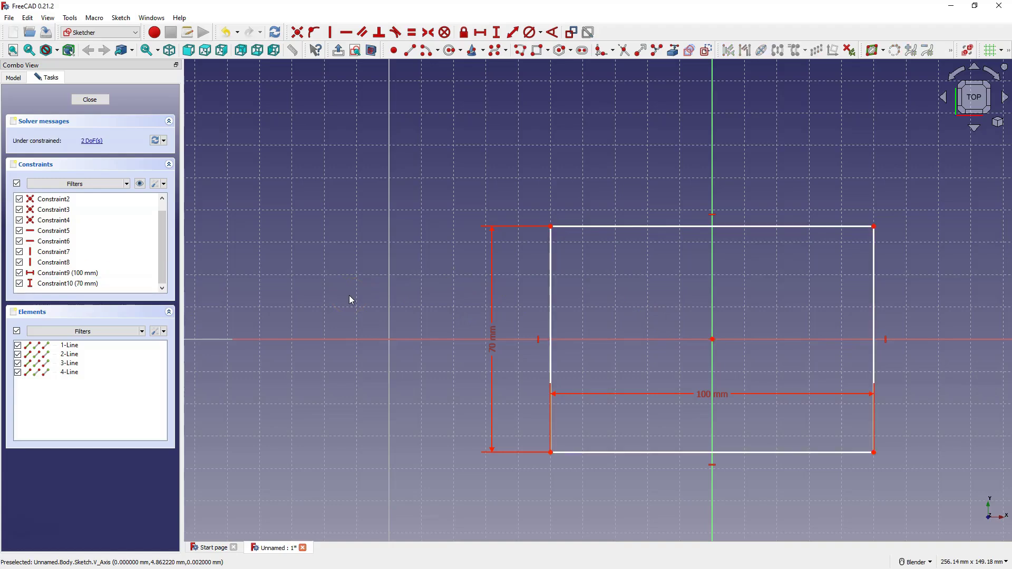
Constrain the rectangle's lower-left corner coincident with the origin
{"action": "left_click", "coordinate": [550, 452]}
{"action": "left_click", "coordinate": [712, 338]}
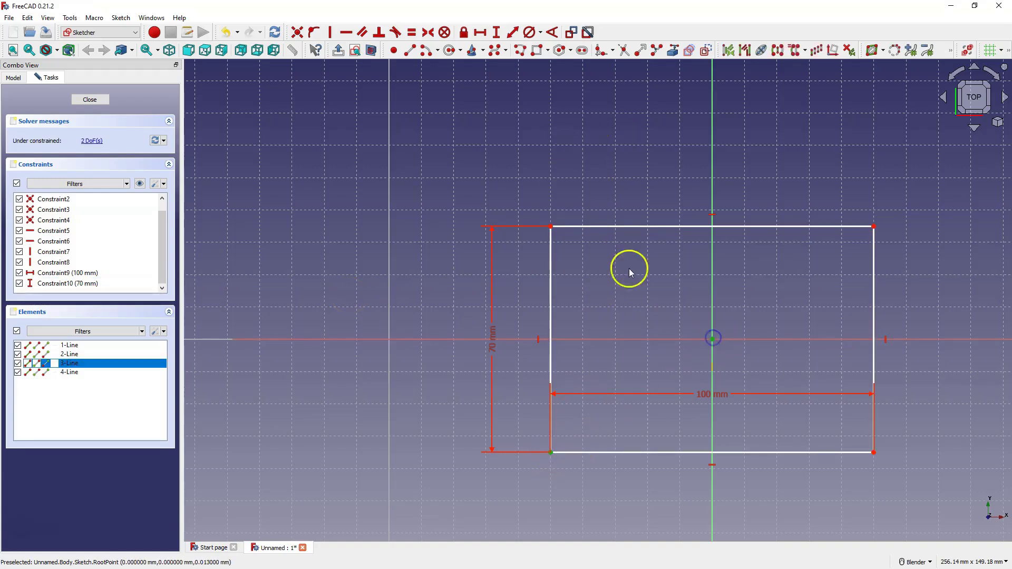
{"action": "left_click", "coordinate": [298, 33]}
{"action": "scroll", "coordinate": [629, 379], "scroll_direction": "down", "scroll_amount": 4}
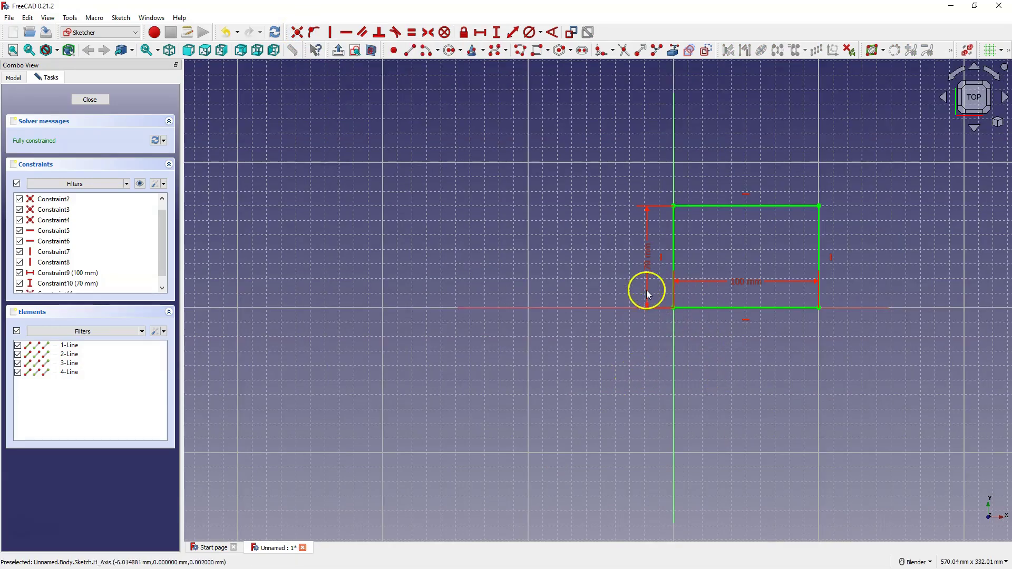
Close the rectangle sketch and pad it into a 10 mm thick plate
{"action": "left_click", "coordinate": [90, 99]}
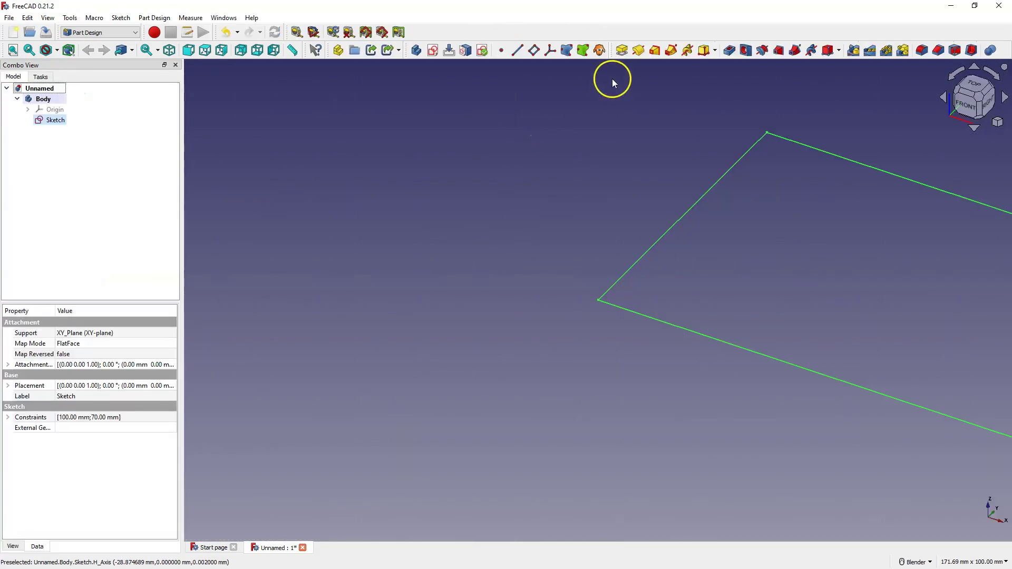
{"action": "left_click", "coordinate": [618, 51]}
{"action": "left_click", "coordinate": [80, 99]}
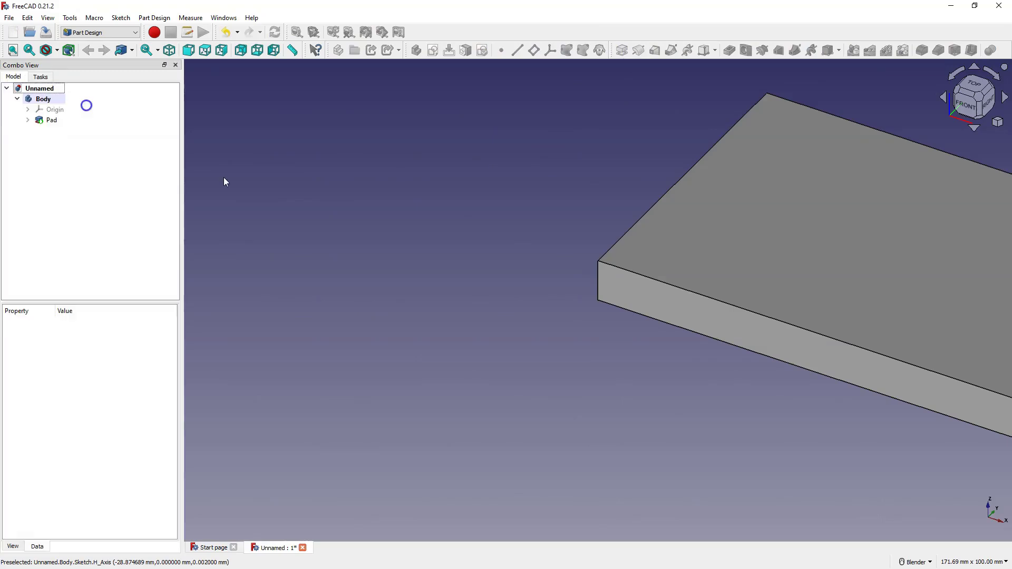
Start a sketch on the plate's top face and draw a circle about 34 mm in diameter near its middle
{"action": "scroll", "coordinate": [396, 304], "scroll_direction": "down", "scroll_amount": 2}
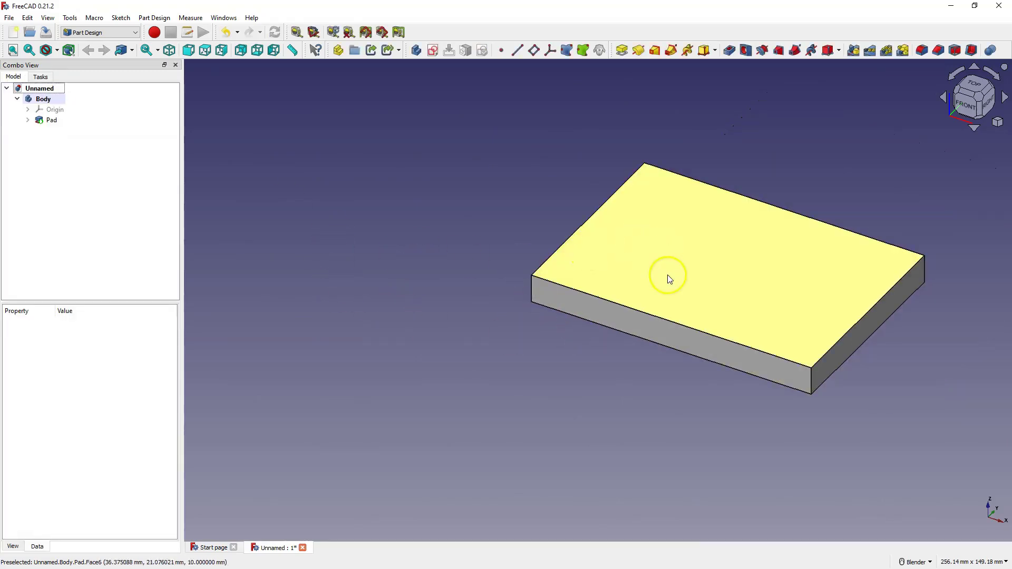
{"action": "left_click", "coordinate": [658, 270]}
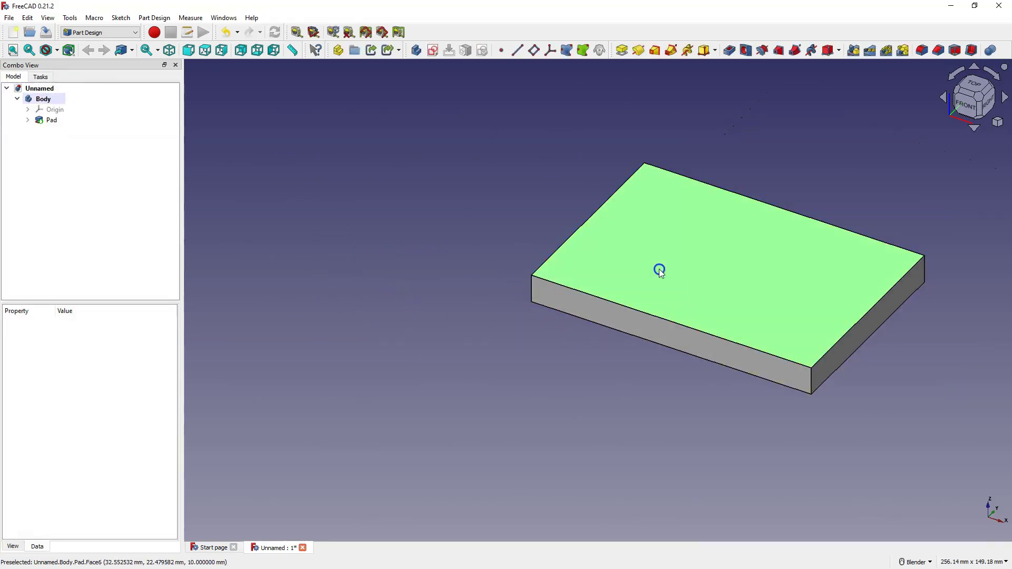
{"action": "left_click", "coordinate": [432, 50]}
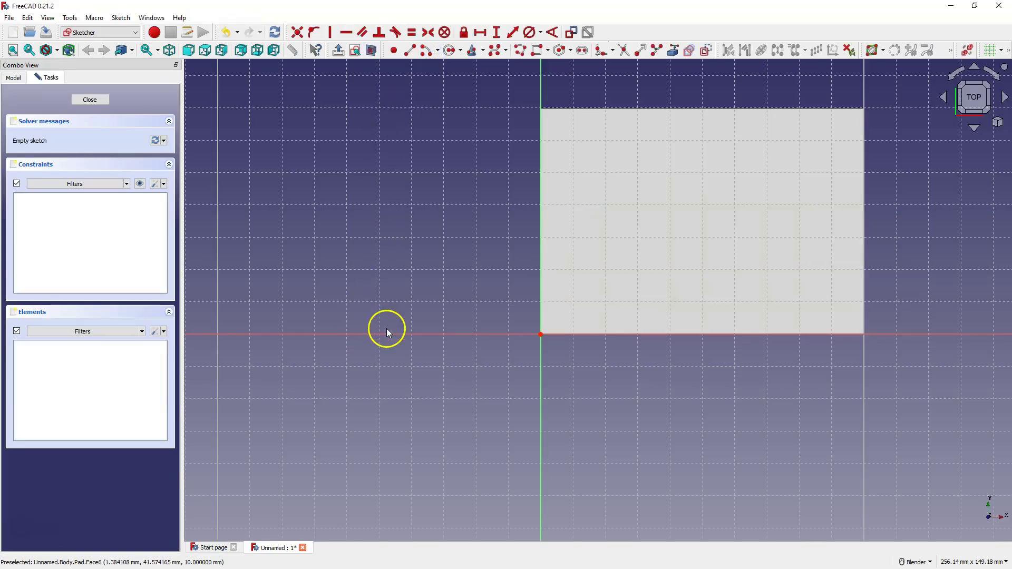
{"action": "left_click", "coordinate": [450, 50]}
{"action": "left_click", "coordinate": [701, 209]}
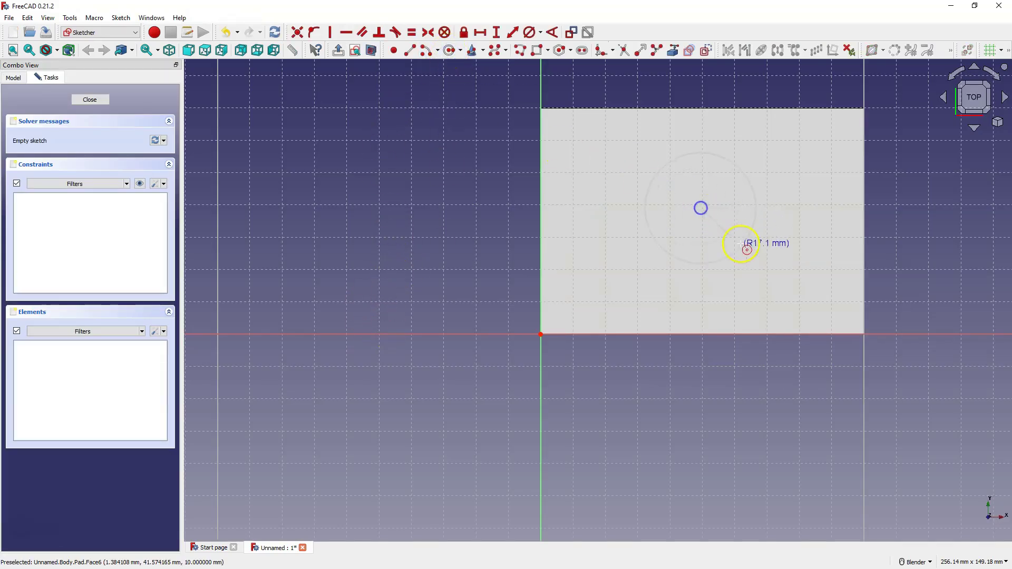
{"action": "left_click", "coordinate": [740, 244]}
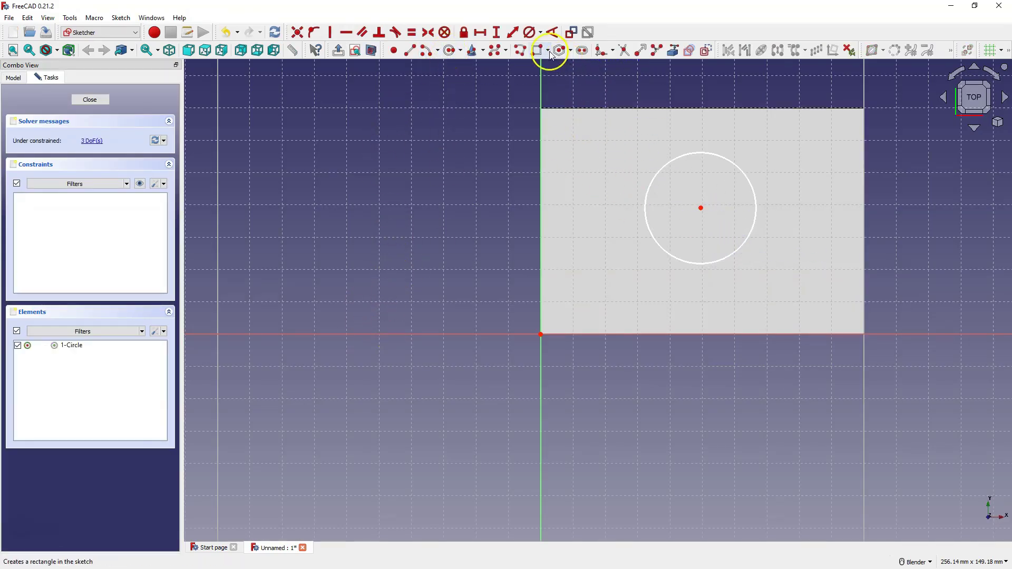
Constrain the diameter of the circle on the plate's top face to 50 mm
{"action": "left_click", "coordinate": [532, 34]}
{"action": "left_click", "coordinate": [690, 153]}
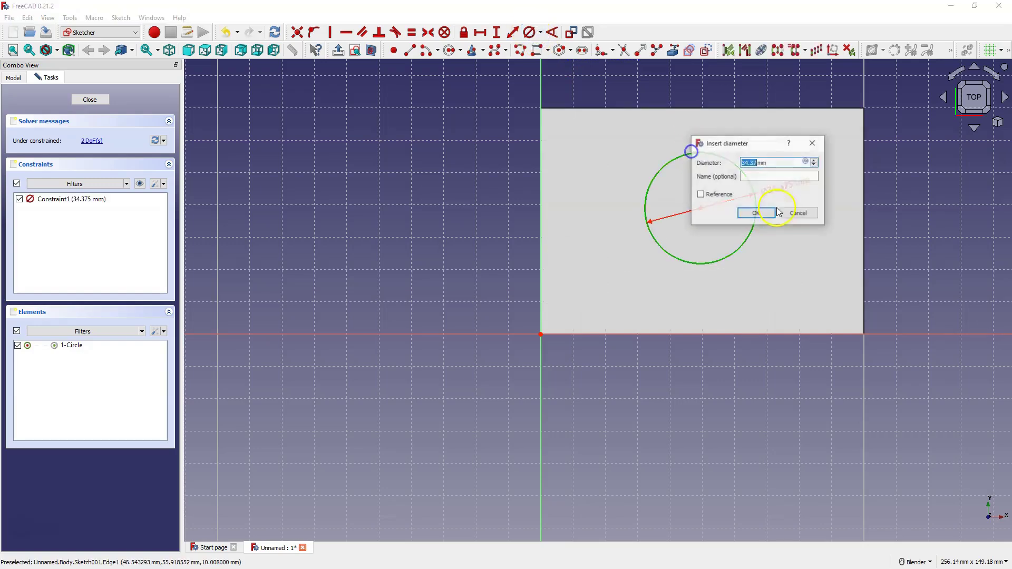
{"action": "type", "text": "50"}
{"action": "key", "text": "Return"}
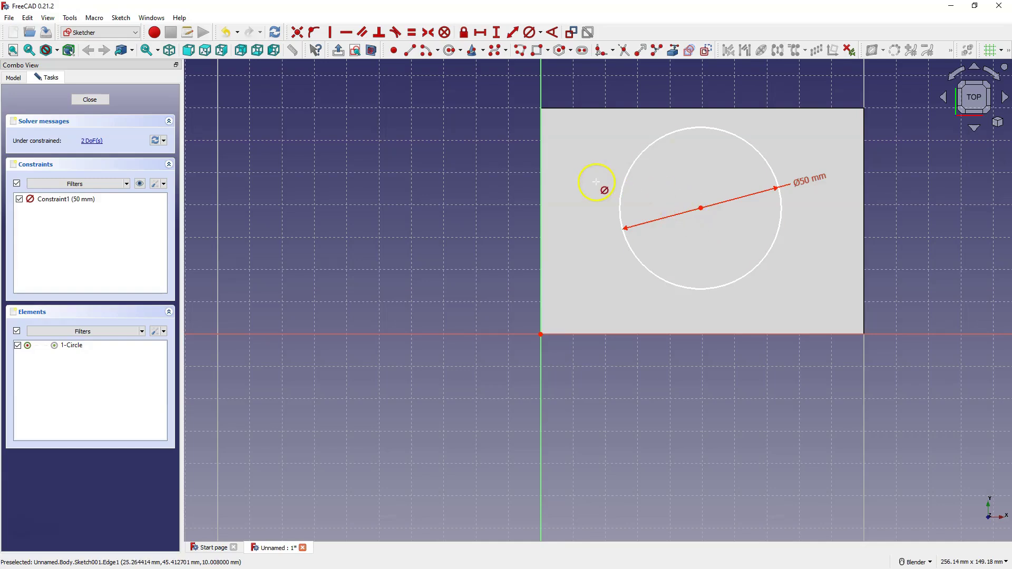
{"action": "right_click", "coordinate": [371, 208]}
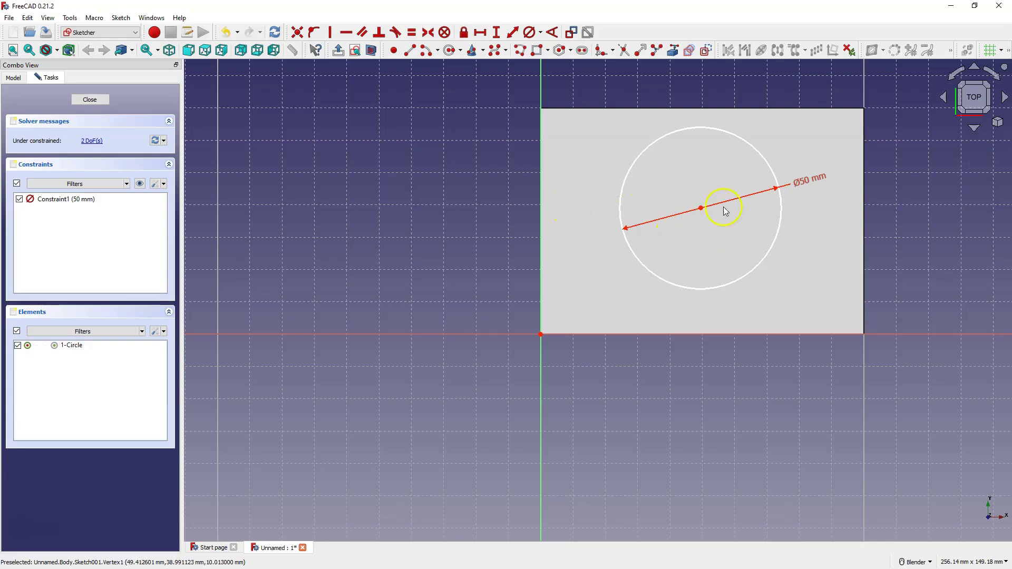
Link the plate's right vertical edge into the sketch as external geometry
{"action": "left_click", "coordinate": [673, 51]}
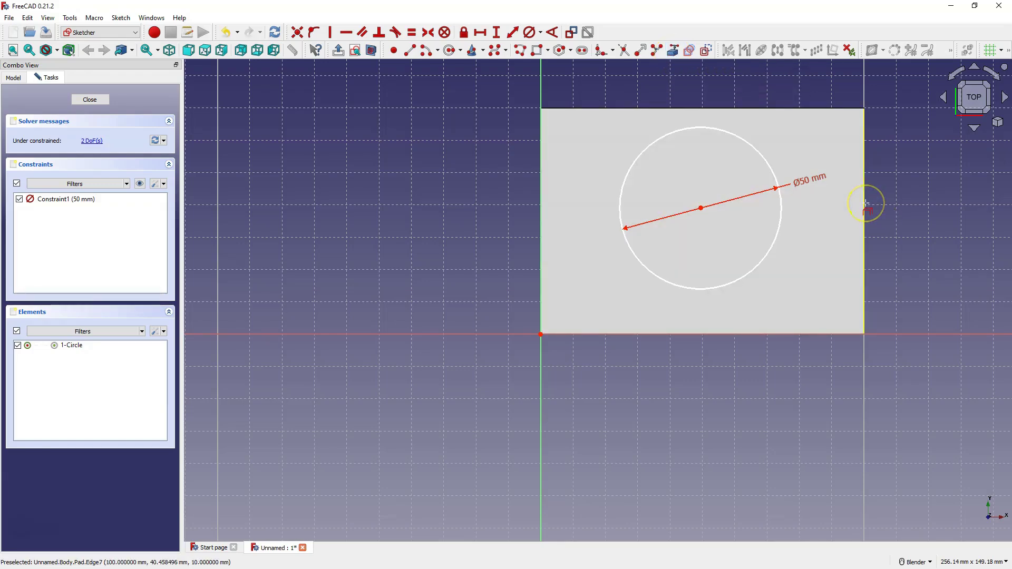
{"action": "left_click", "coordinate": [866, 205]}
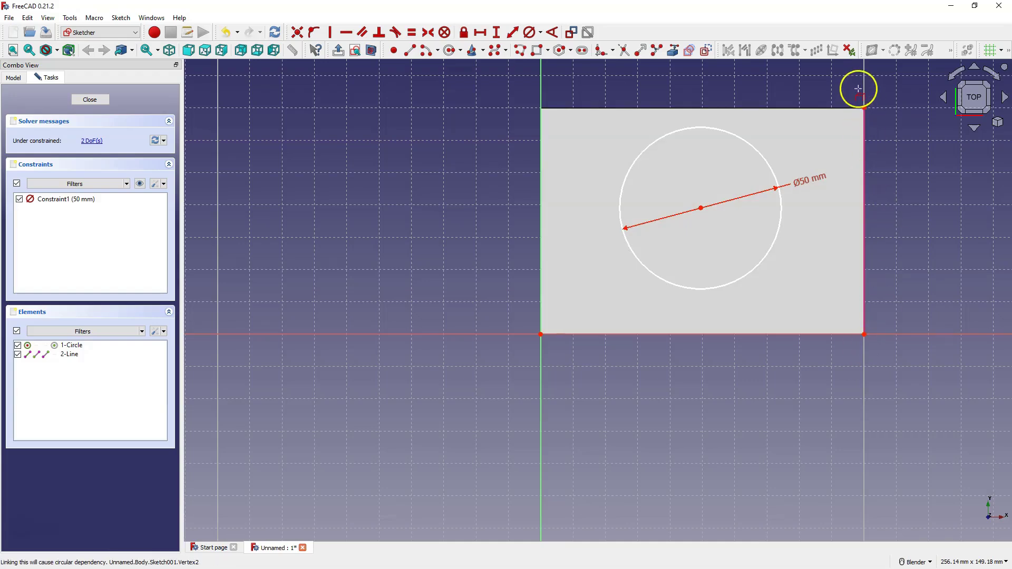
{"action": "right_click", "coordinate": [896, 217]}
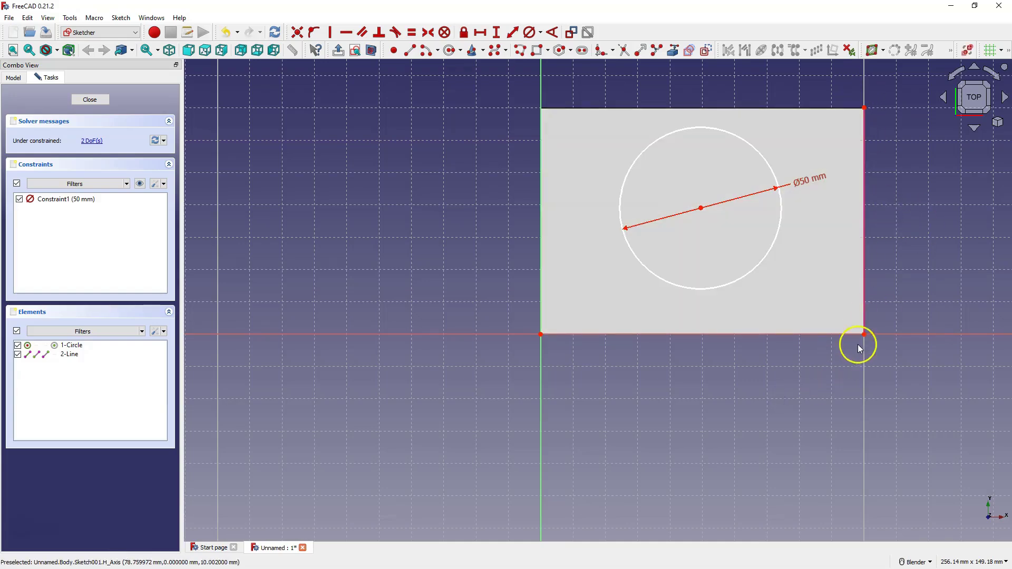
Centre the 50 mm circle by constraining the plate's upper-right corner and the origin symmetric about the circle's centre point
{"action": "left_click", "coordinate": [869, 106]}
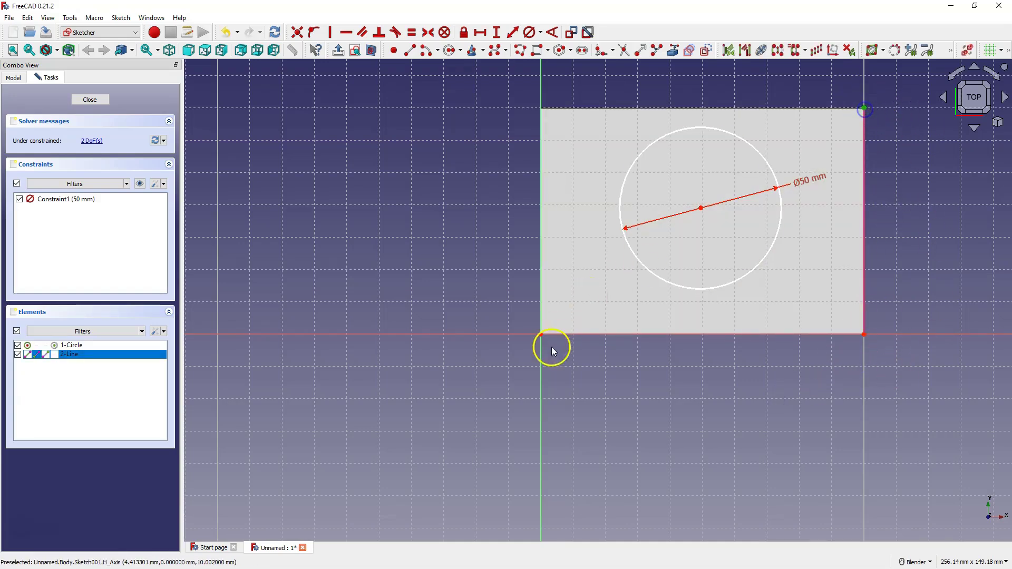
{"action": "left_click", "coordinate": [539, 334]}
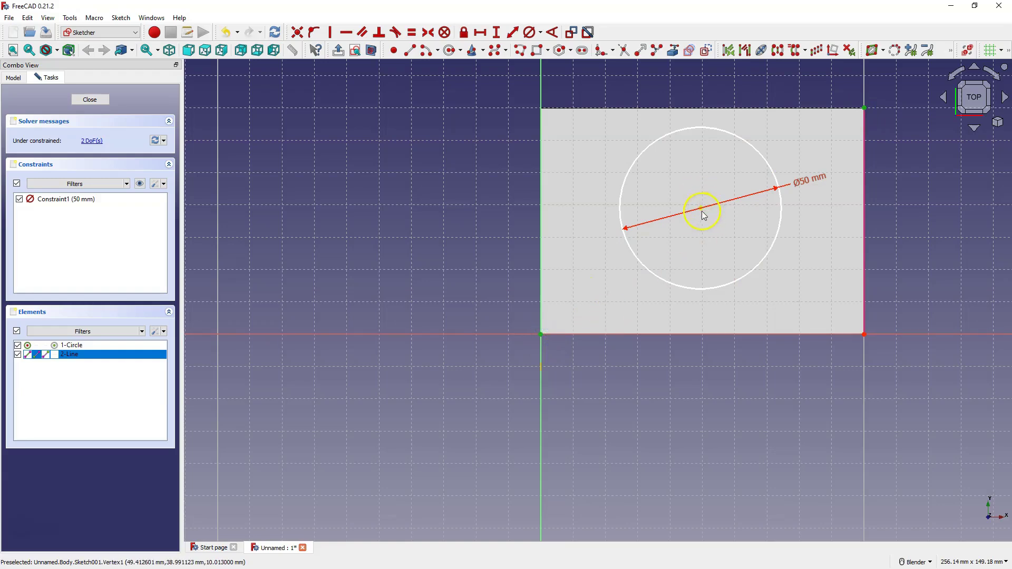
{"action": "left_click", "coordinate": [700, 208]}
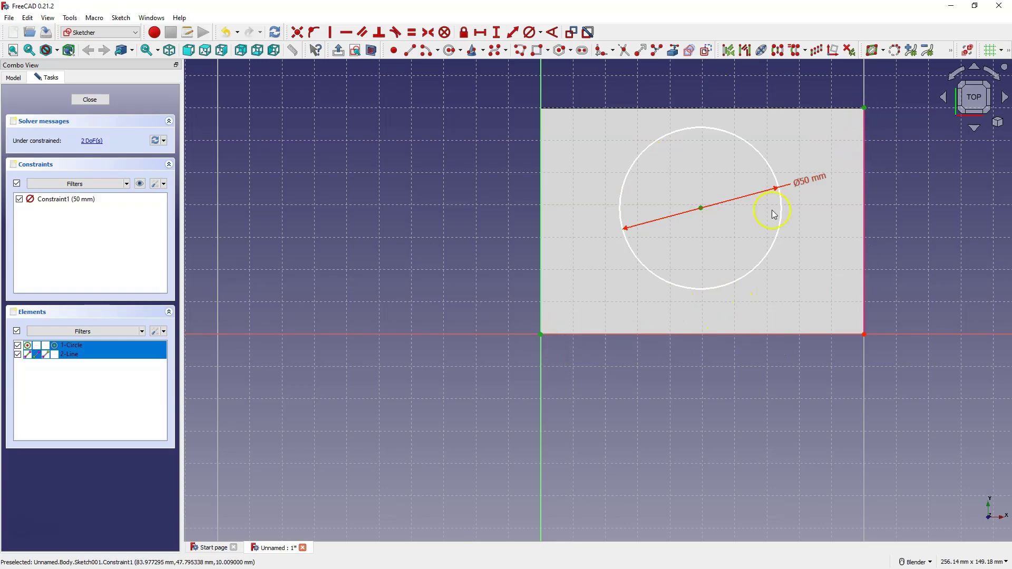
{"action": "left_click", "coordinate": [428, 32]}
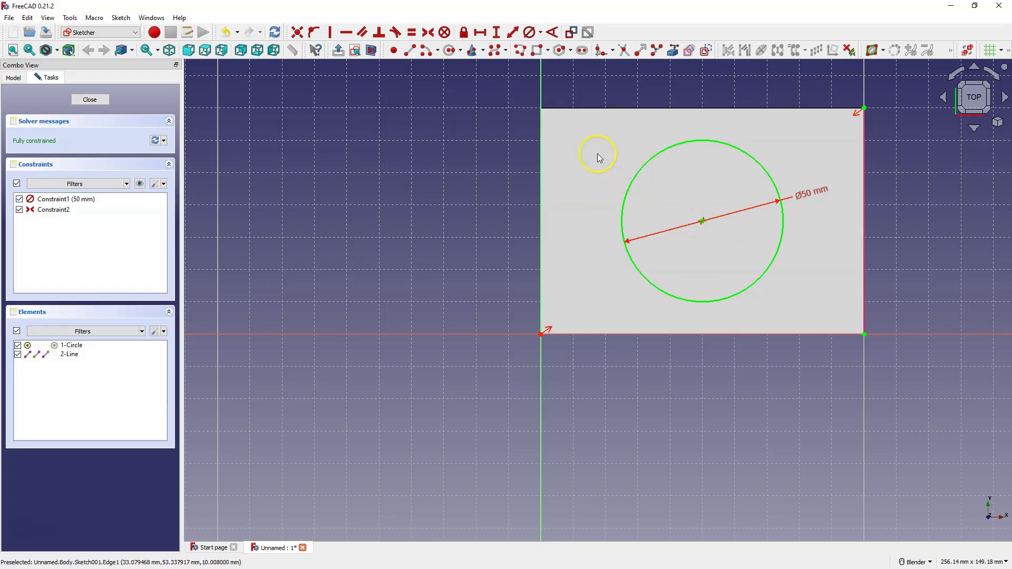
Delete the 50 mm circle from the sketch on the plate's top face
{"action": "left_click_drag", "start_coordinate": [597, 156], "coordinate": [833, 315]}
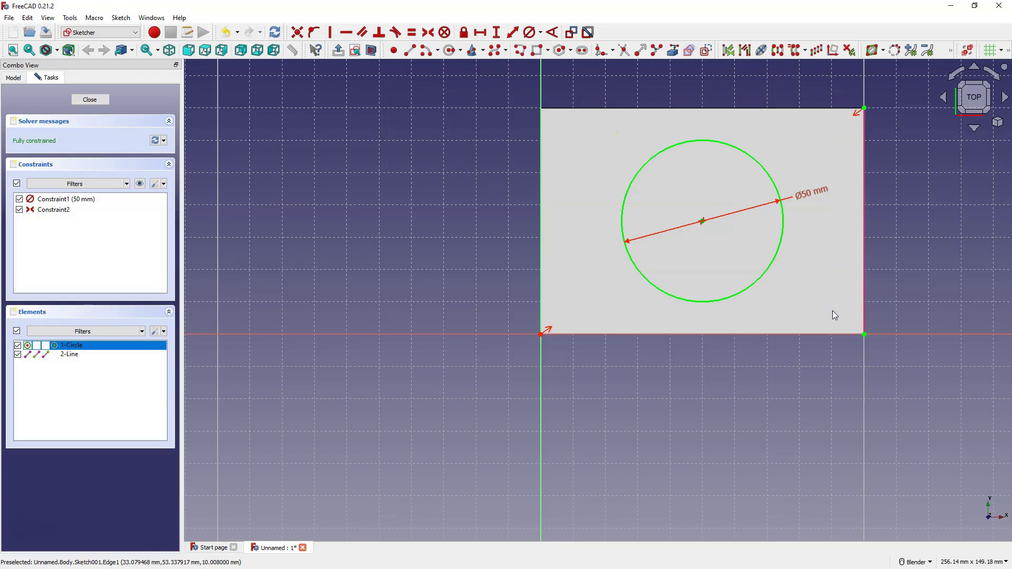
{"action": "left_click", "coordinate": [699, 142]}
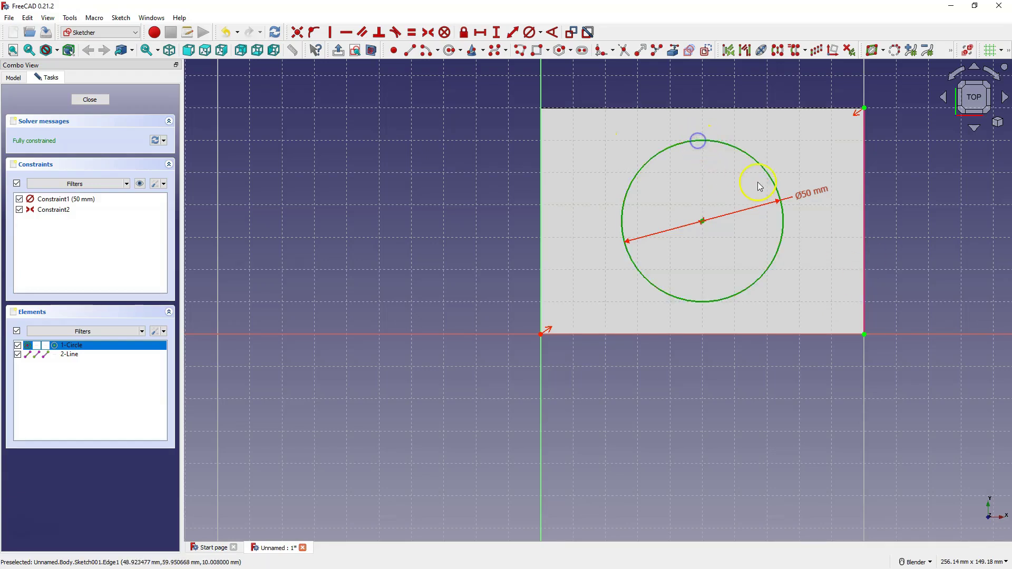
{"action": "key", "text": "Delete"}
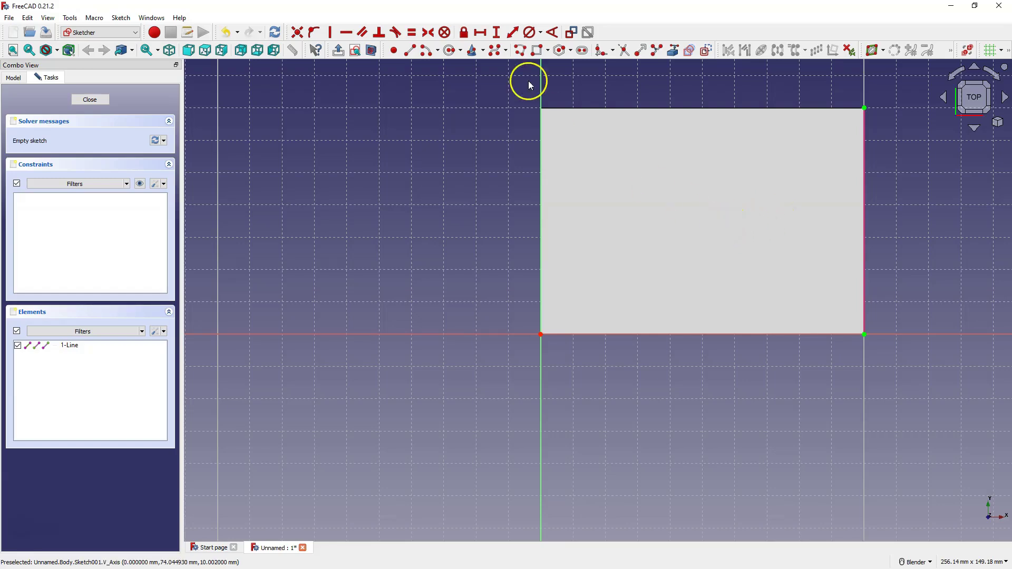
Draw a rectangle about 49 mm wide and 27 mm high near the middle of the plate
{"action": "left_click", "coordinate": [537, 50]}
{"action": "left_click", "coordinate": [630, 180]}
{"action": "left_click", "coordinate": [788, 269]}
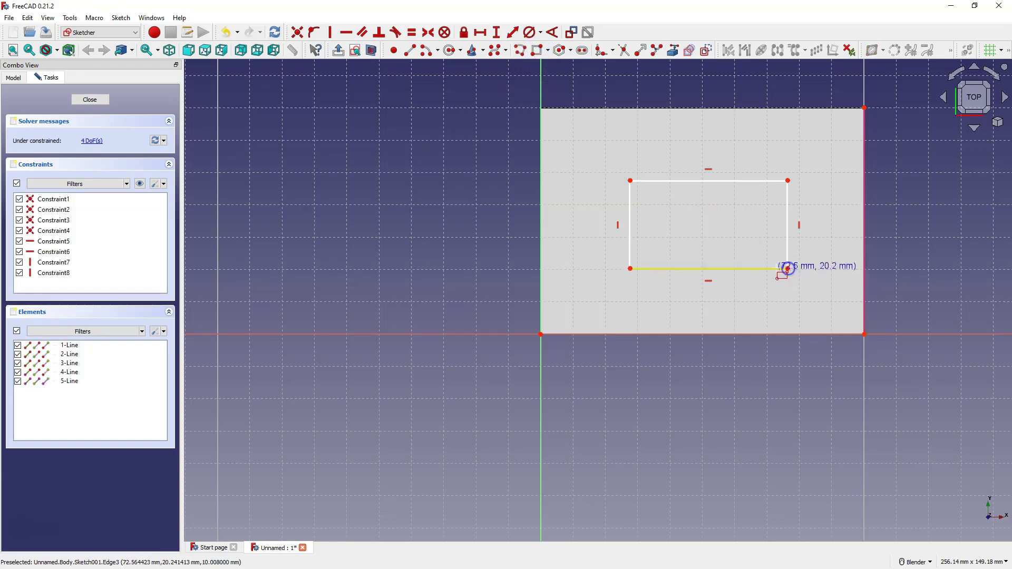
Constrain the inner rectangle's width to 60 mm and its height to 30 mm
{"action": "left_click", "coordinate": [483, 33]}
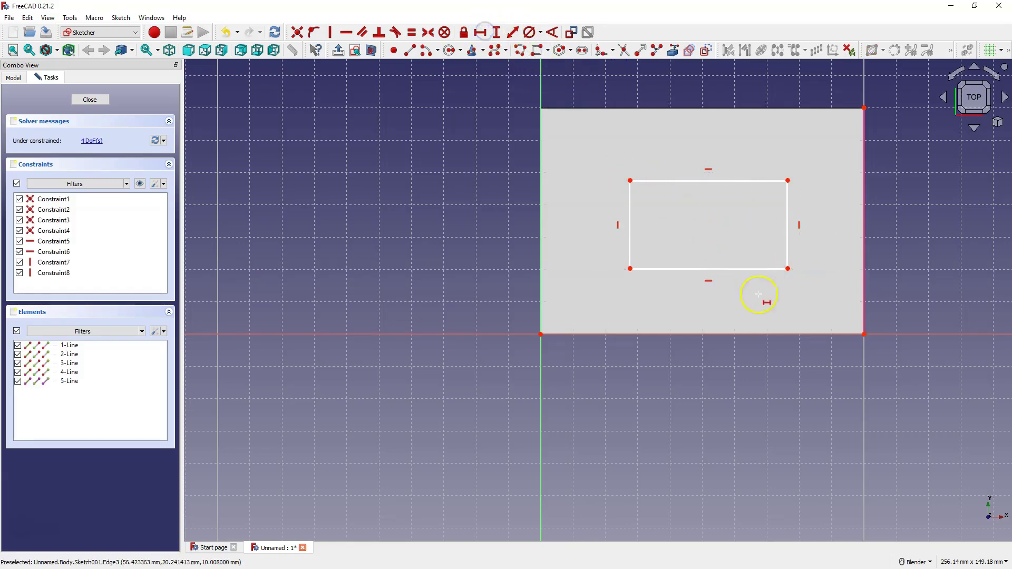
{"action": "left_click", "coordinate": [718, 270]}
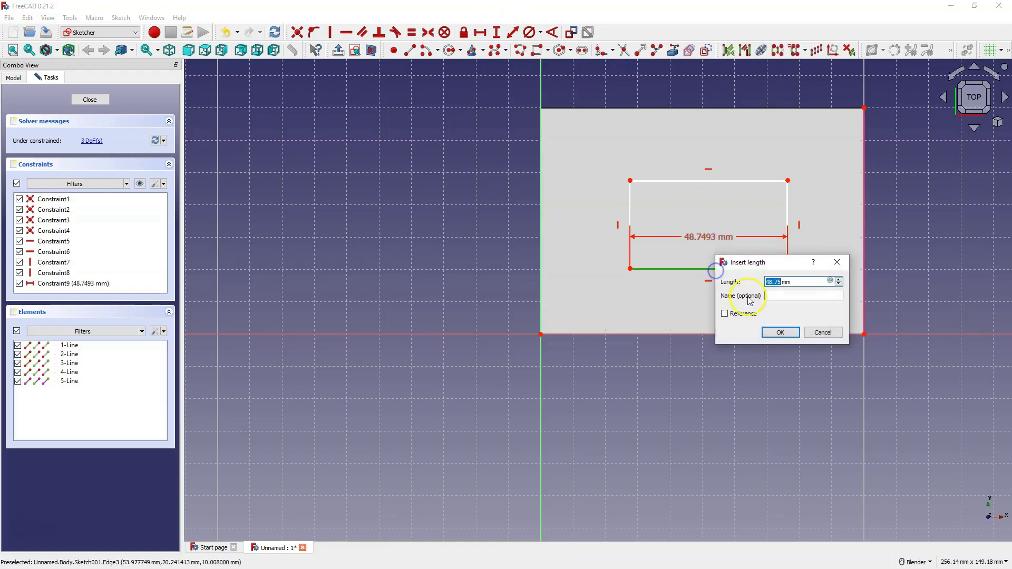
{"action": "type", "text": "60"}
{"action": "key", "text": "Return"}
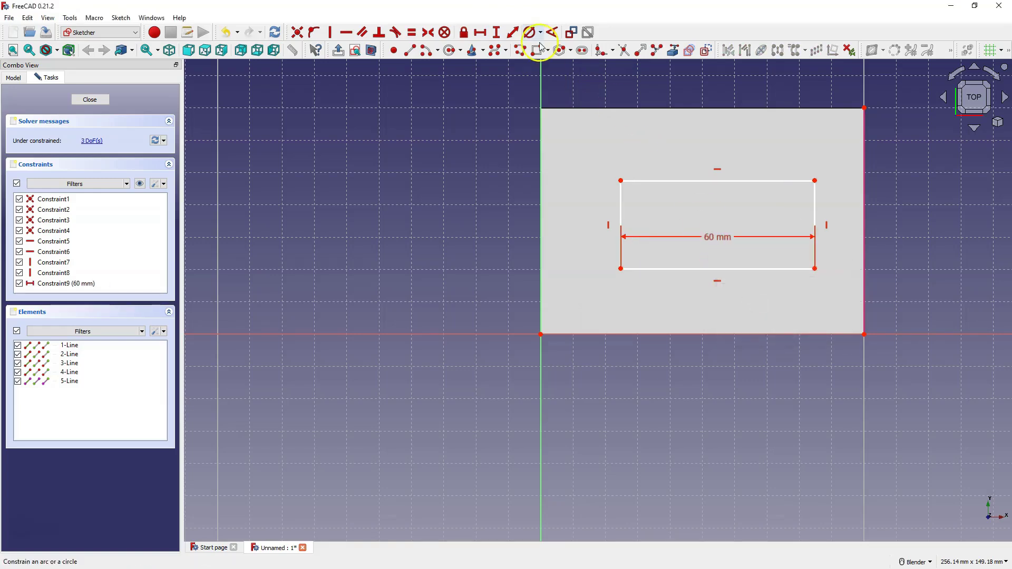
{"action": "left_click", "coordinate": [495, 32]}
{"action": "left_click", "coordinate": [620, 202]}
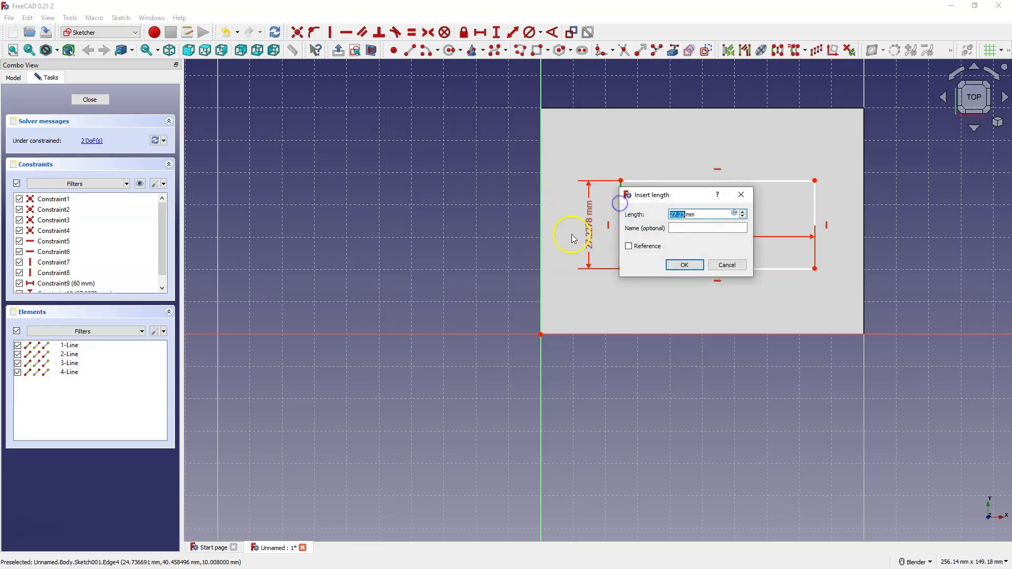
{"action": "type", "text": "30"}
{"action": "key", "text": "Return"}
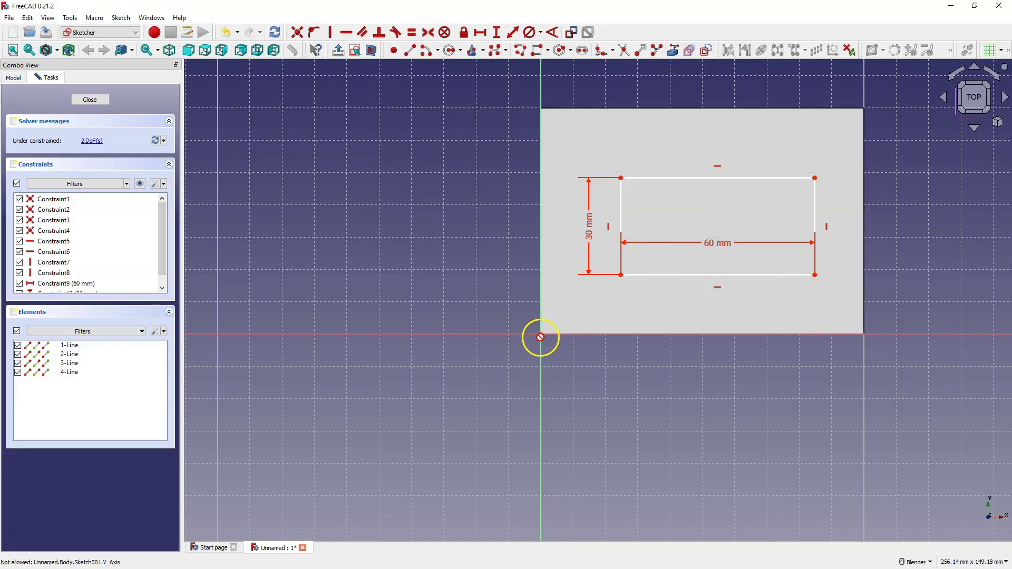
Place a sketch point inside the 60 × 30 mm rectangle near the middle of the plate
{"action": "left_click", "coordinate": [401, 245]}
{"action": "left_click", "coordinate": [418, 181]}
{"action": "left_click", "coordinate": [393, 51]}
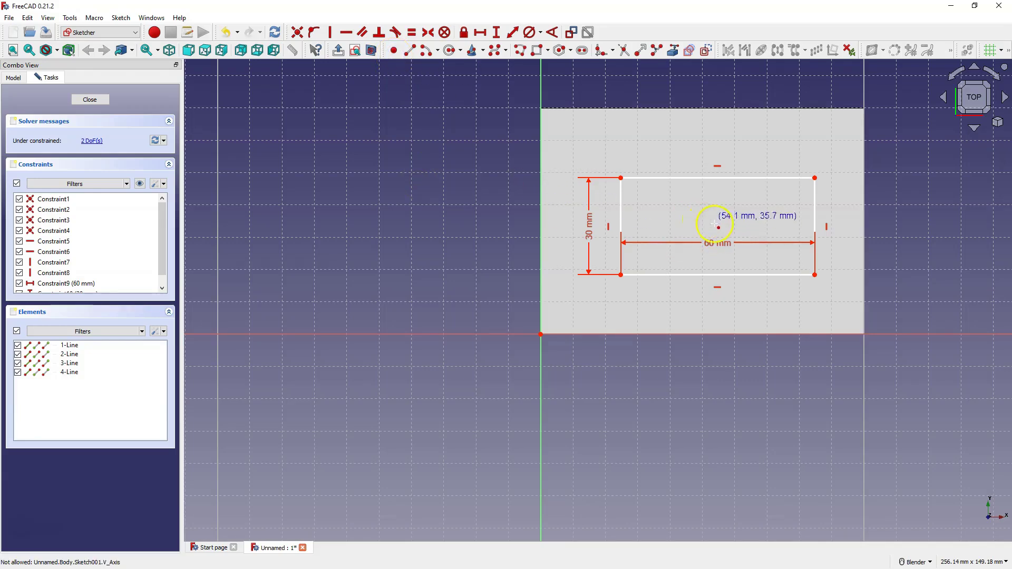
{"action": "left_click", "coordinate": [703, 210]}
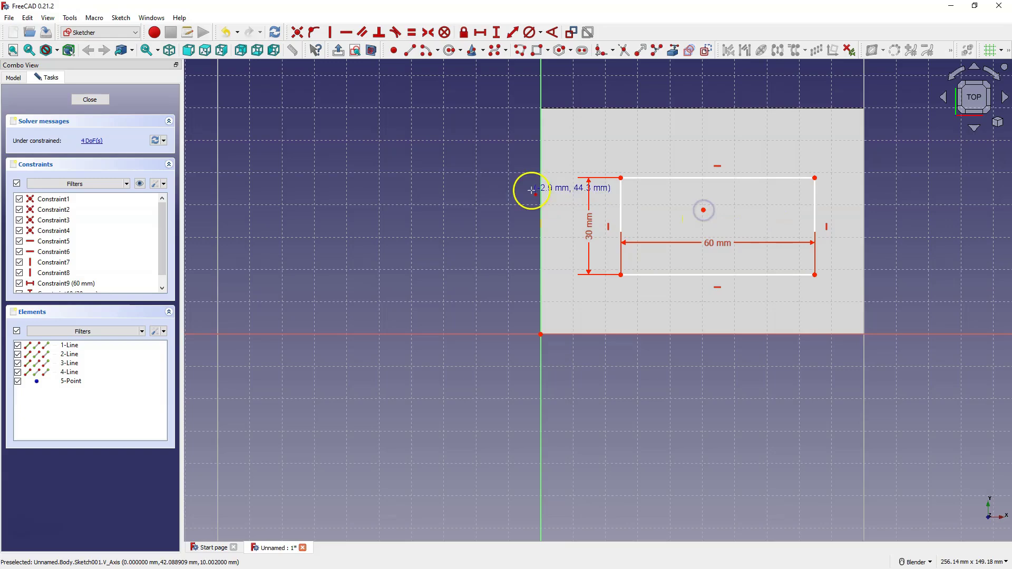
{"action": "right_click", "coordinate": [462, 177]}
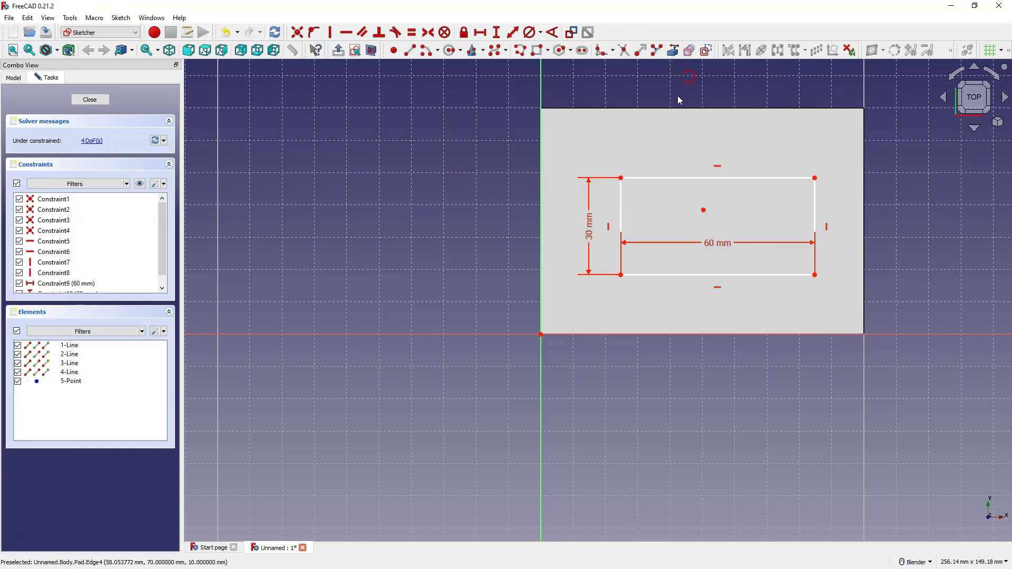
Import the plate's right edge as external geometry to make its corner points selectable
{"action": "left_click", "coordinate": [672, 50]}
{"action": "left_click", "coordinate": [865, 166]}
{"action": "right_click", "coordinate": [517, 172]}
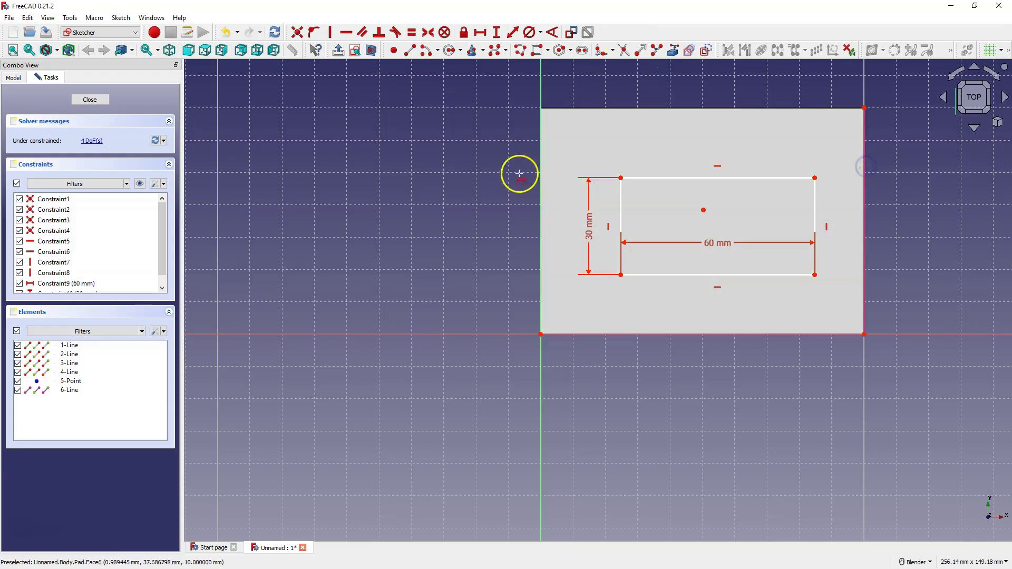
Constrain the origin and the plate's upper-right corner symmetric about the sketch point to centre it on the plate
{"action": "left_click", "coordinate": [779, 205]}
{"action": "left_click", "coordinate": [560, 337]}
{"action": "left_click", "coordinate": [541, 334]}
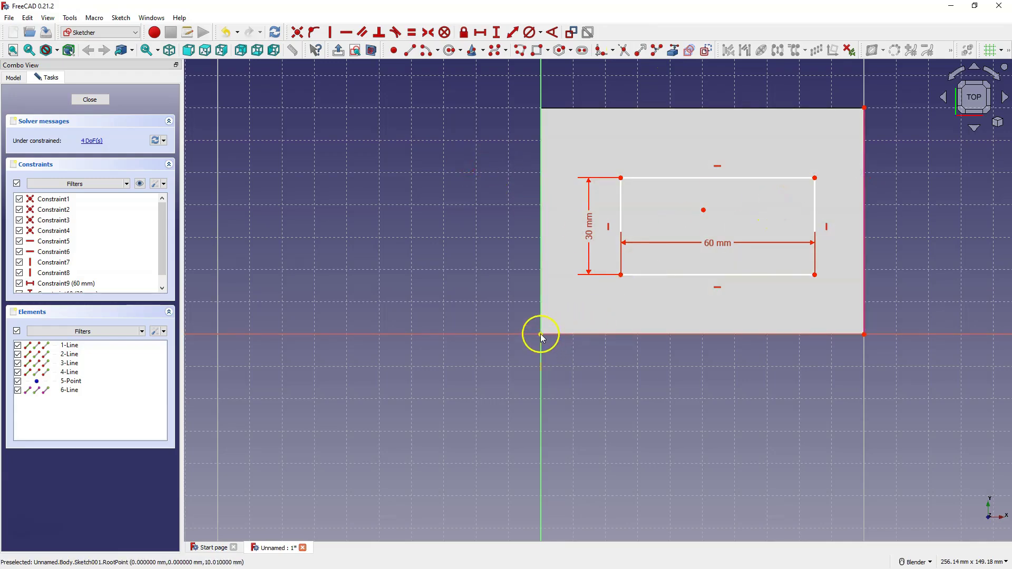
{"action": "left_click", "coordinate": [864, 109]}
{"action": "left_click", "coordinate": [687, 216]}
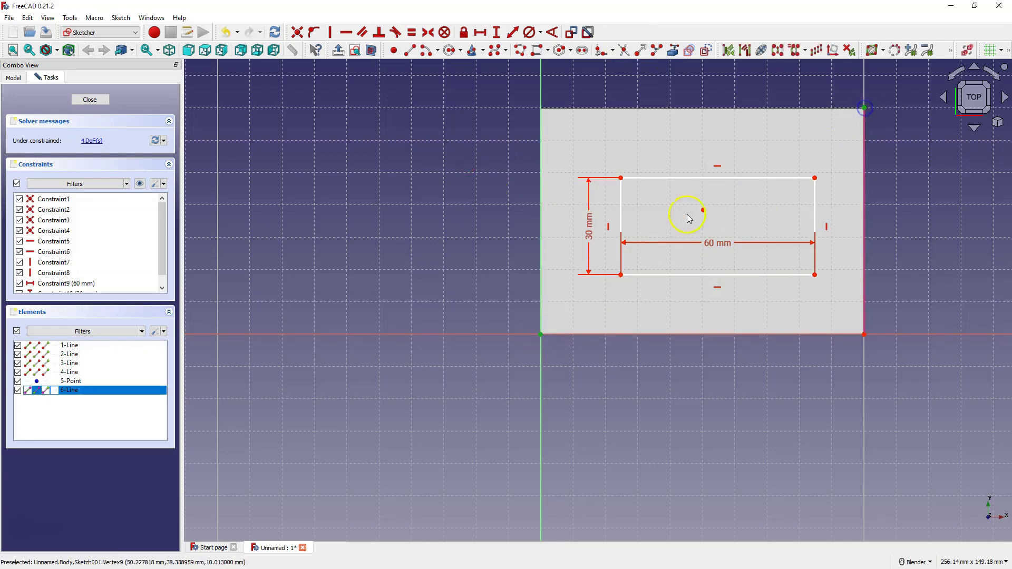
{"action": "left_click", "coordinate": [704, 210]}
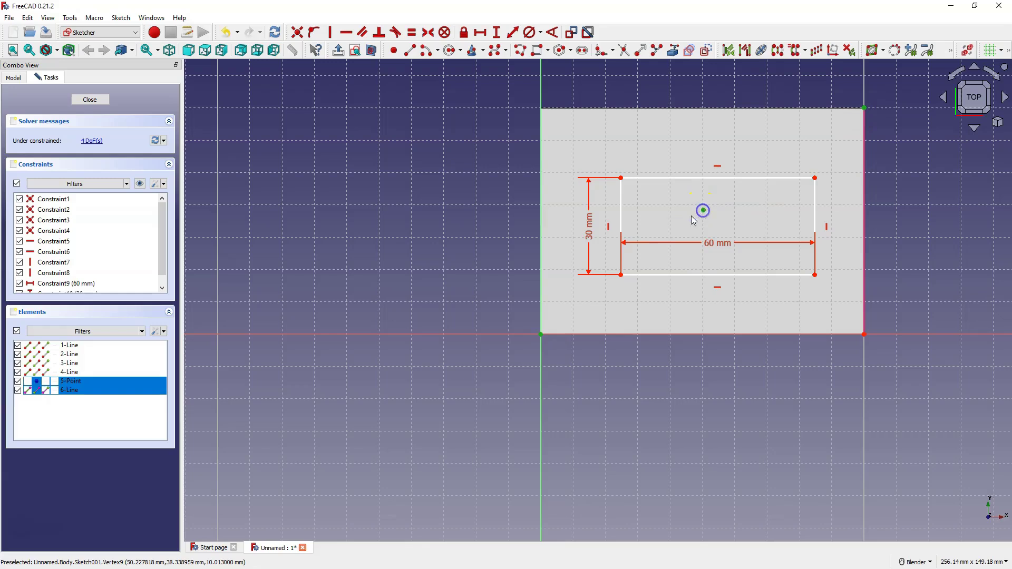
{"action": "left_click", "coordinate": [428, 33]}
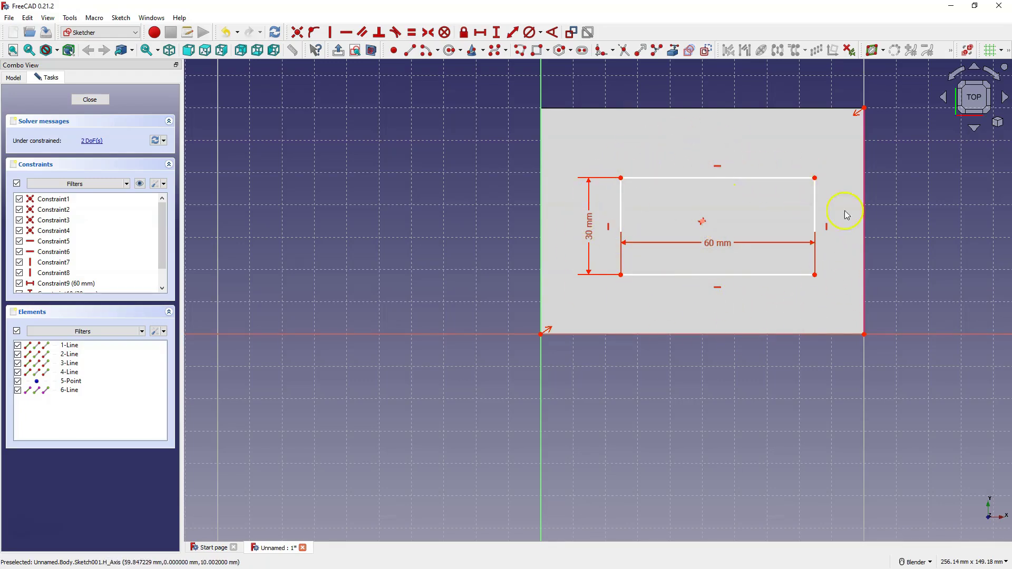
Constrain the inner rectangle's upper-left and lower-right corners symmetric about the centred point
{"action": "left_click_drag", "start_coordinate": [622, 178], "coordinate": [621, 177]}
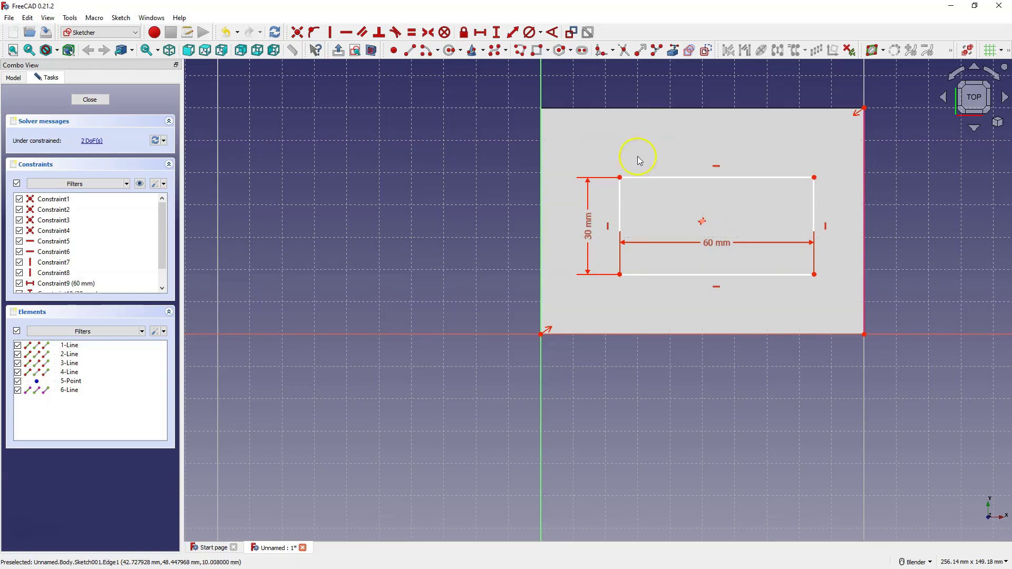
{"action": "left_click", "coordinate": [620, 178]}
{"action": "left_click", "coordinate": [815, 274]}
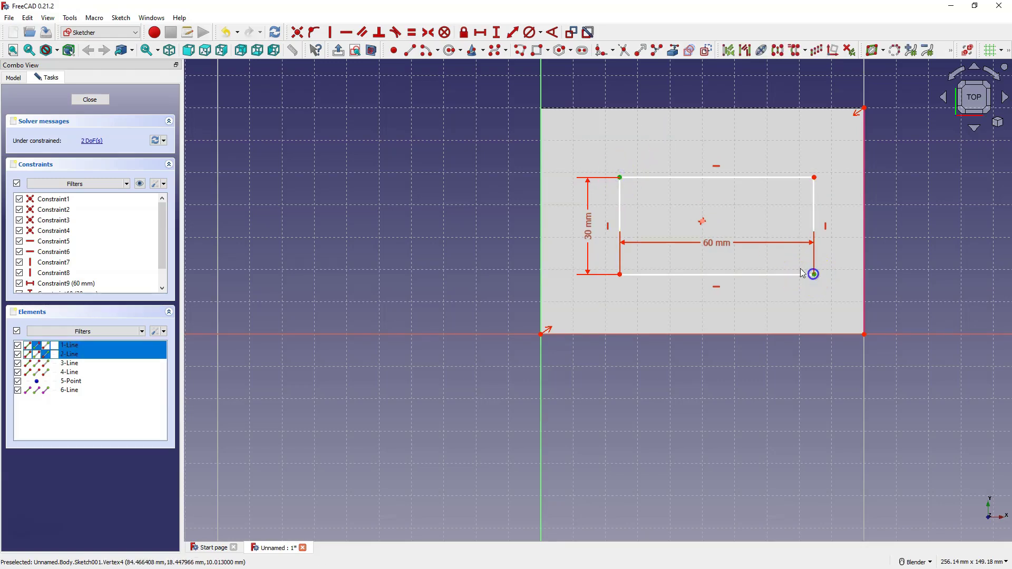
{"action": "left_click", "coordinate": [702, 220]}
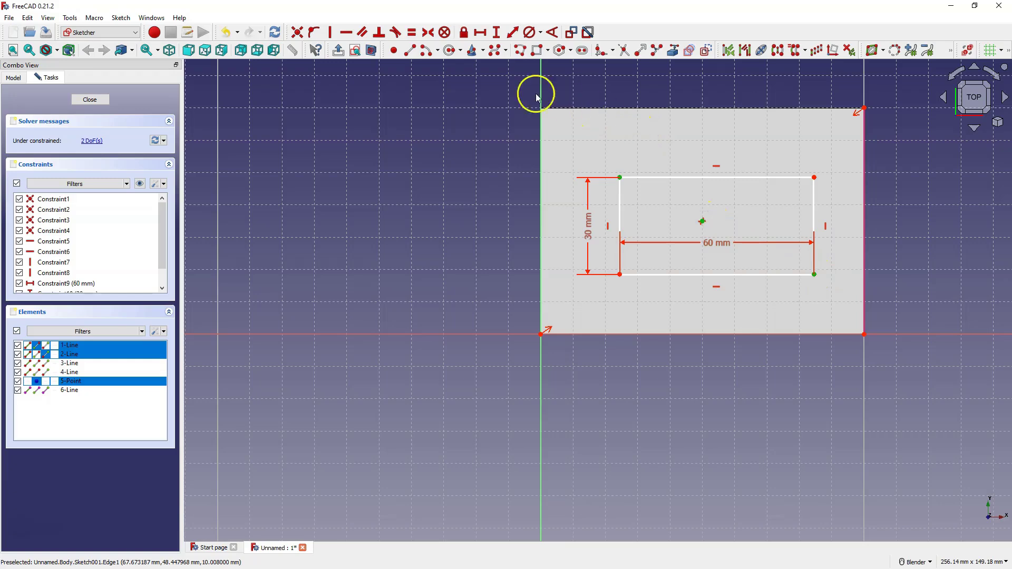
{"action": "left_click", "coordinate": [428, 33]}
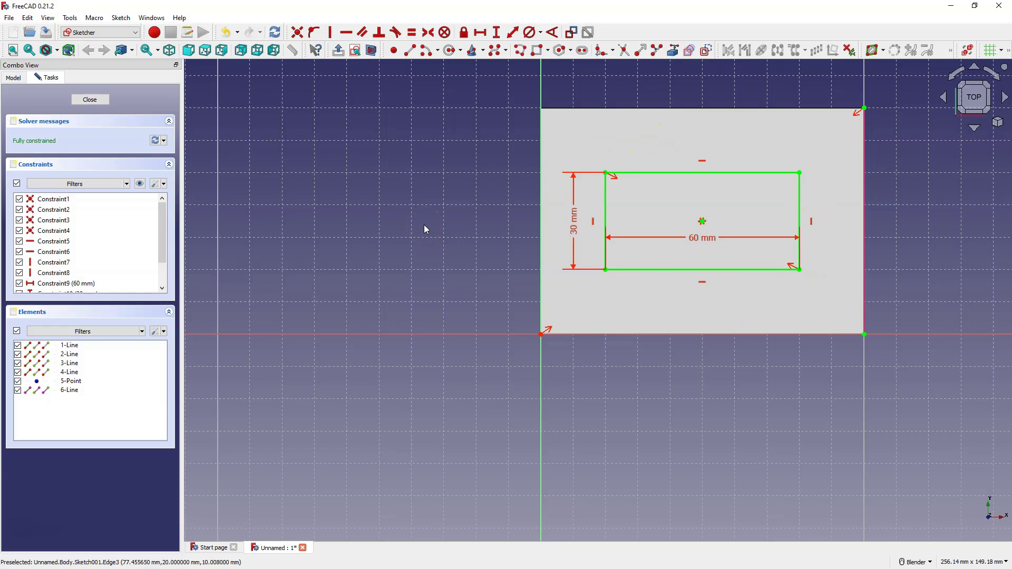
Delete the centre point and move the inner rectangle slightly down and to the right, off the plate's centre
{"action": "left_click", "coordinate": [702, 222]}
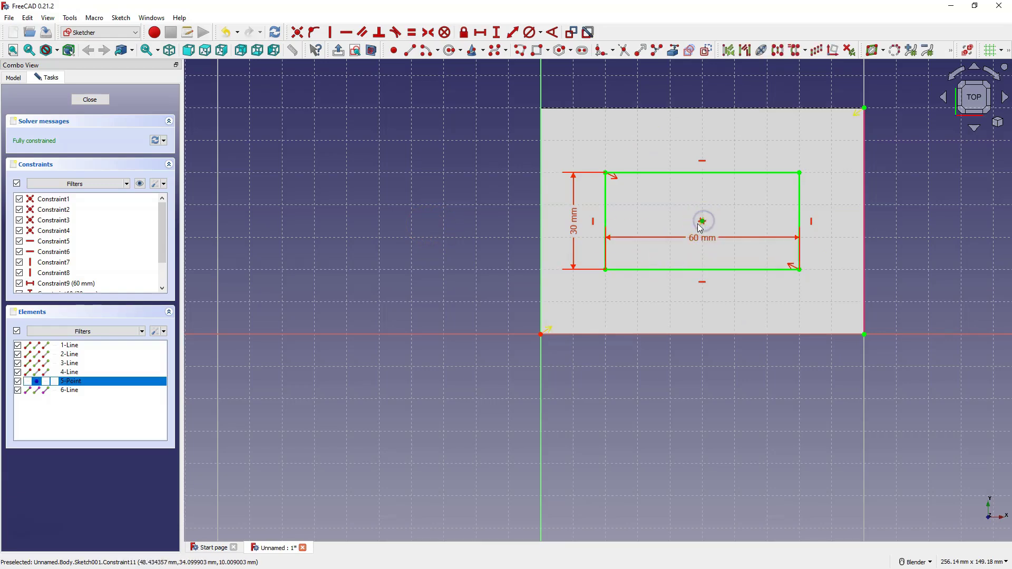
{"action": "key", "text": "Delete"}
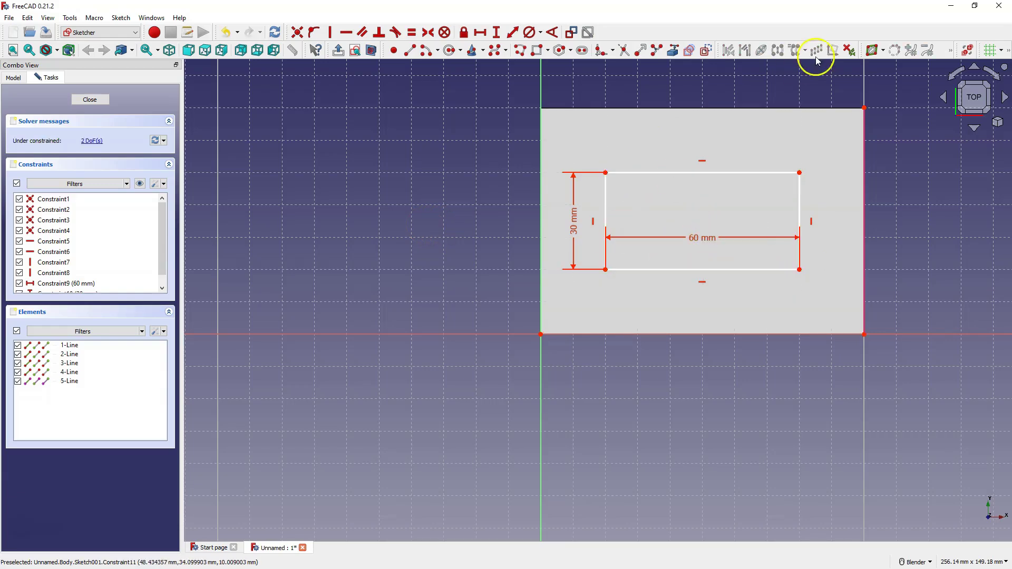
{"action": "mouse_move", "coordinate": [721, 177]}
{"action": "left_mouse_down"}
{"action": "mouse_move", "coordinate": [726, 191]}
{"action": "mouse_move", "coordinate": [685, 206]}
{"action": "mouse_move", "coordinate": [727, 181]}
{"action": "mouse_move", "coordinate": [735, 187]}
{"action": "left_mouse_up"}
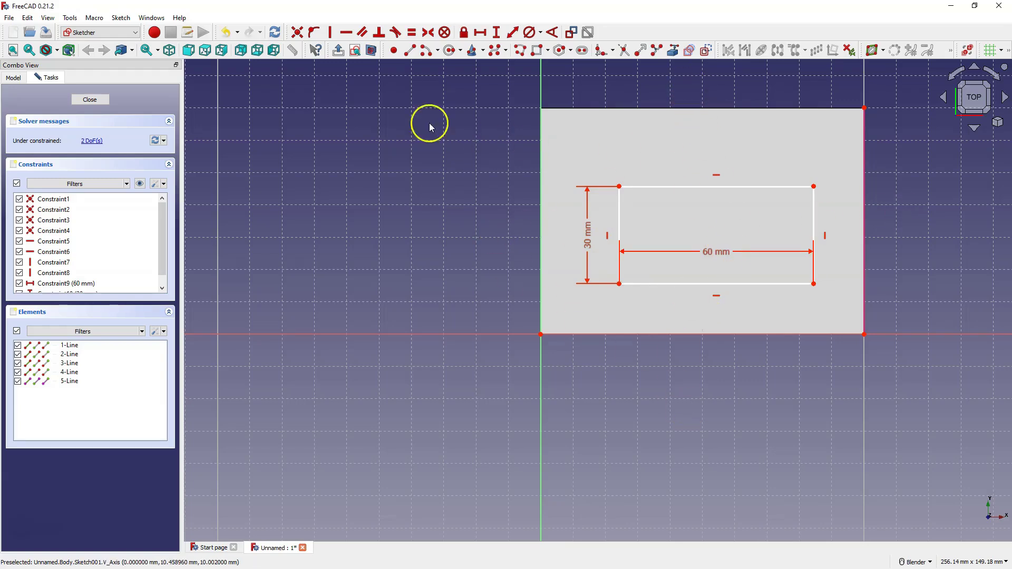
Draw a horizontal and a vertical line crossing near the plate's middle, each extending beyond the plate's edges
{"action": "left_click", "coordinate": [411, 50]}
{"action": "left_click", "coordinate": [528, 220]}
{"action": "left_click", "coordinate": [889, 220]}
{"action": "left_click", "coordinate": [705, 94]}
{"action": "left_click", "coordinate": [704, 381]}
{"action": "right_click", "coordinate": [676, 372]}
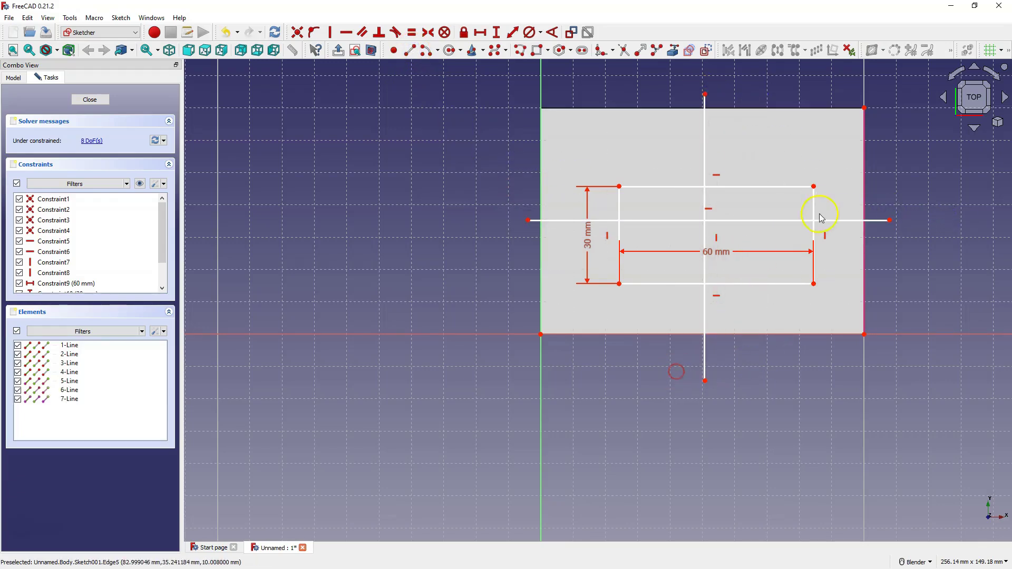
Convert the horizontal and vertical crossing lines to construction geometry
{"action": "left_click", "coordinate": [774, 221]}
{"action": "left_click", "coordinate": [705, 140]}
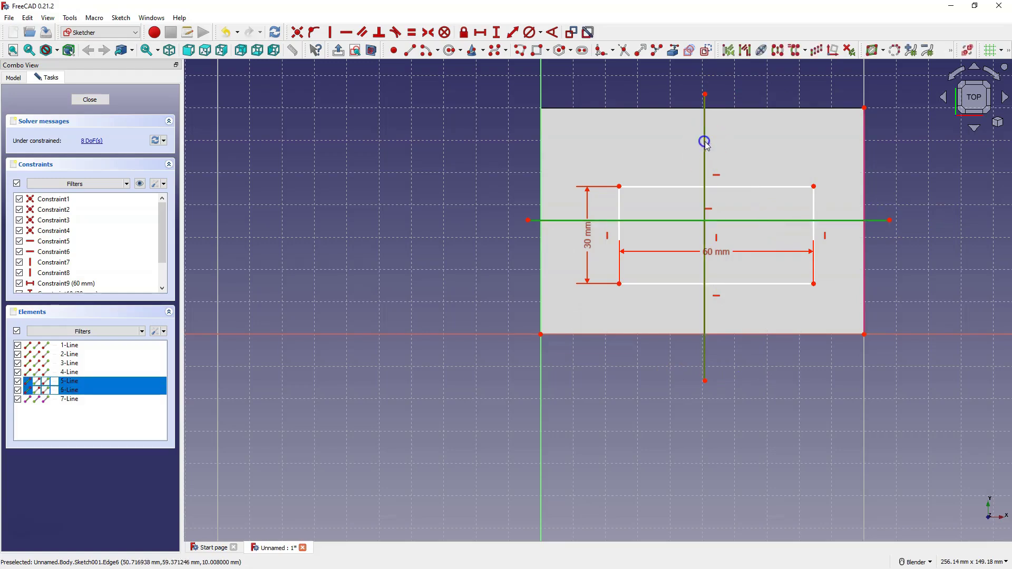
{"action": "left_click", "coordinate": [708, 52]}
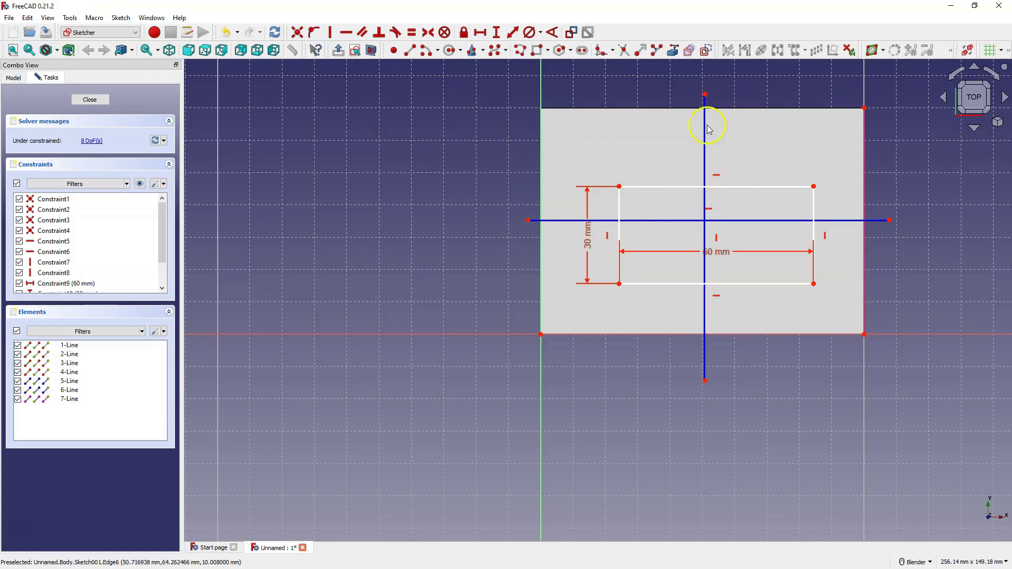
Constrain the plate's two lower corners symmetric about the vertical construction line, and its two right corners symmetric about the horizontal construction line
{"action": "left_click", "coordinate": [541, 334]}
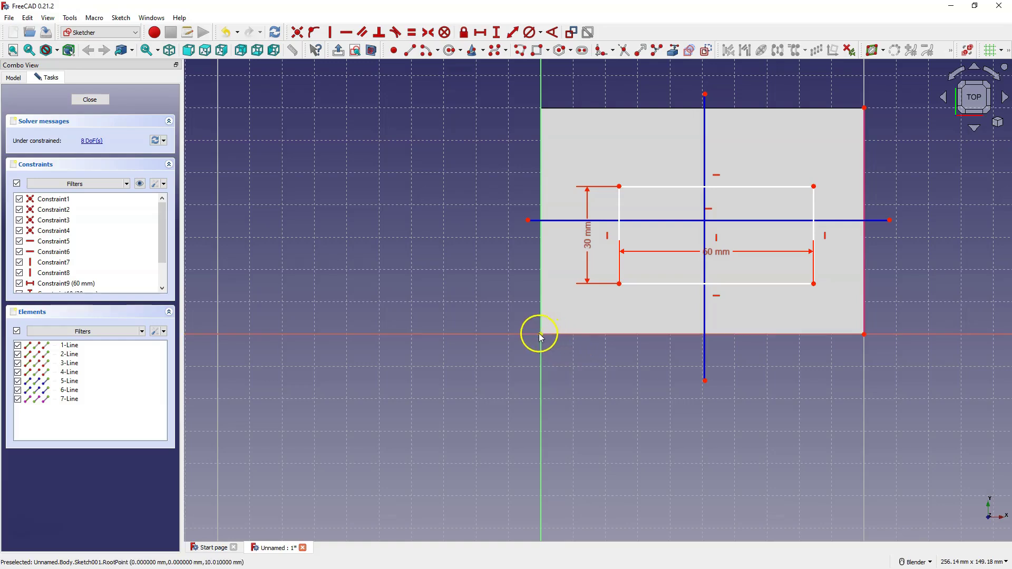
{"action": "left_click", "coordinate": [864, 335]}
{"action": "left_click", "coordinate": [703, 305]}
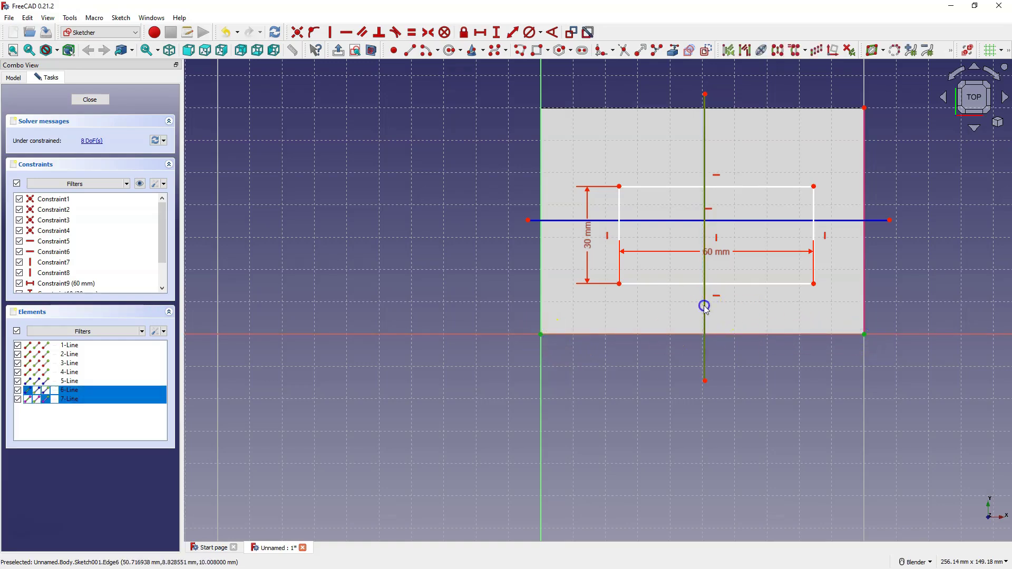
{"action": "left_click", "coordinate": [427, 33]}
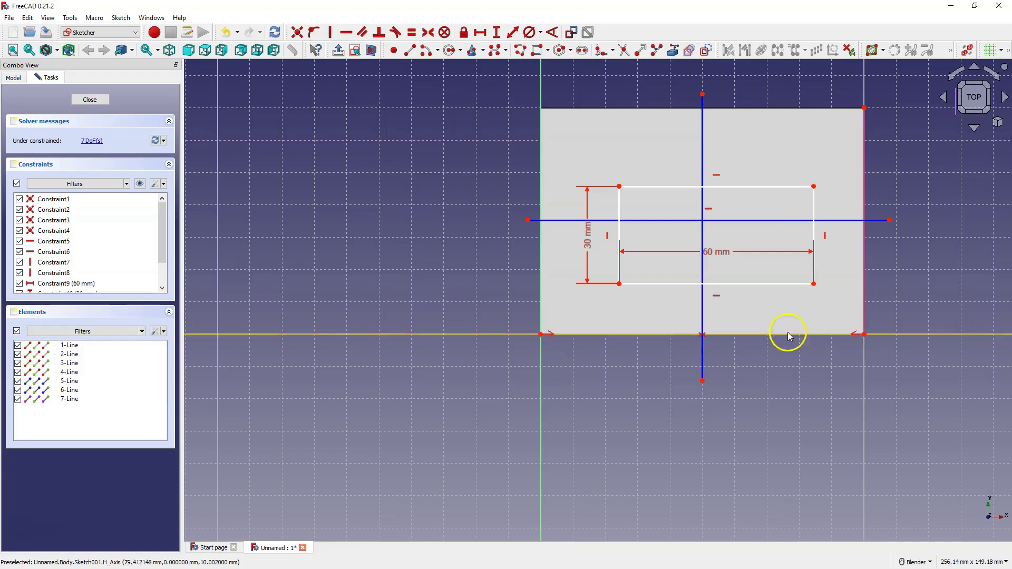
{"action": "left_click", "coordinate": [865, 320]}
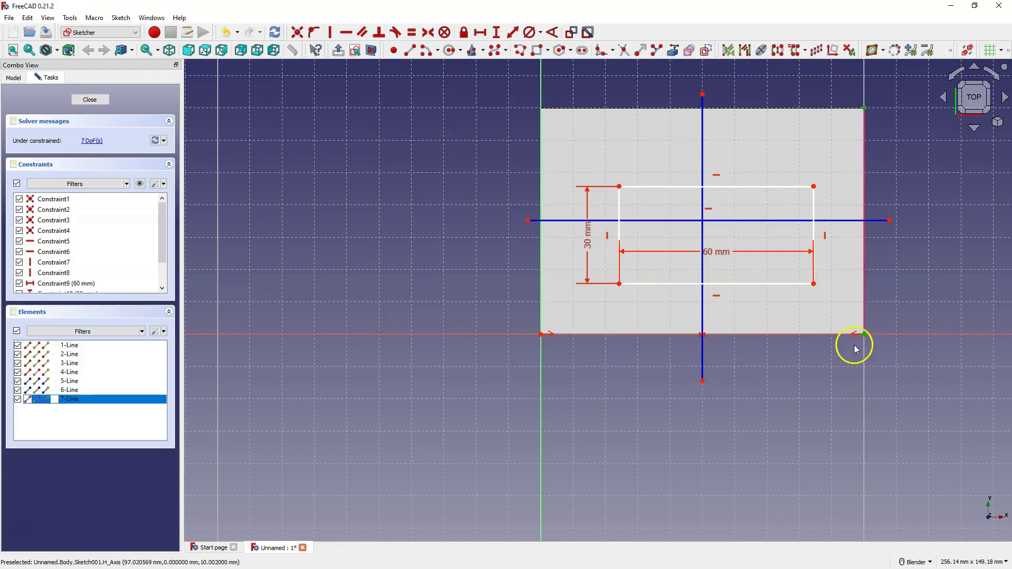
{"action": "left_click", "coordinate": [842, 219]}
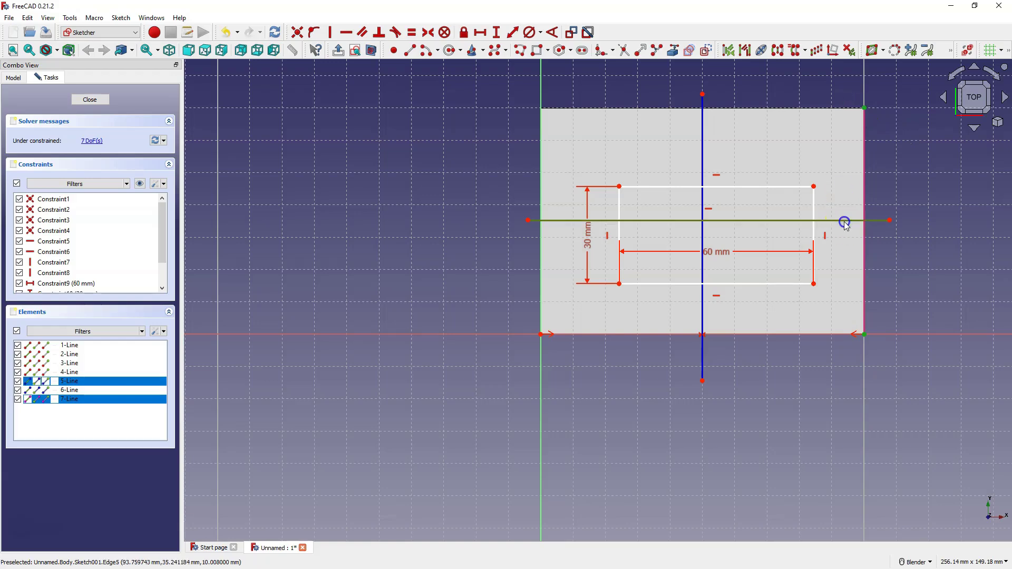
{"action": "left_click", "coordinate": [428, 32]}
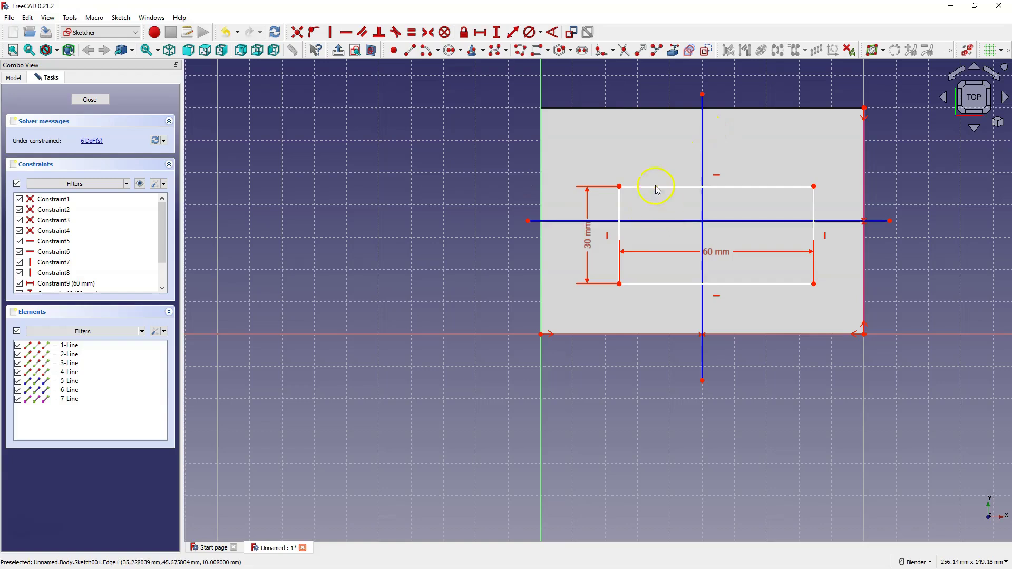
Constrain the inner rectangle's two upper corners symmetric about the vertical construction line, and its two left corners symmetric about the horizontal one
{"action": "left_click", "coordinate": [620, 186]}
{"action": "left_click", "coordinate": [814, 187]}
{"action": "left_click", "coordinate": [702, 140]}
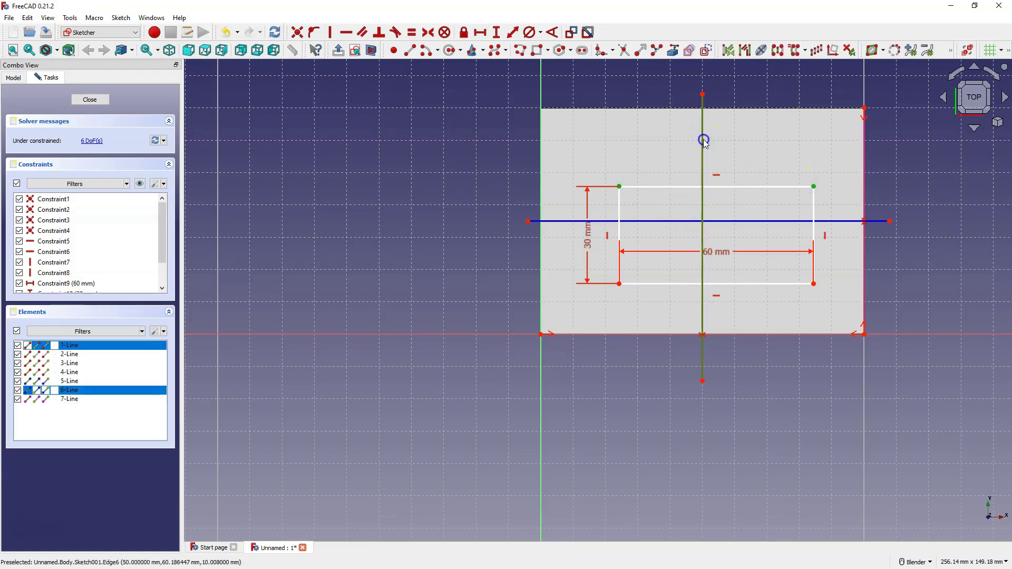
{"action": "left_click", "coordinate": [428, 33]}
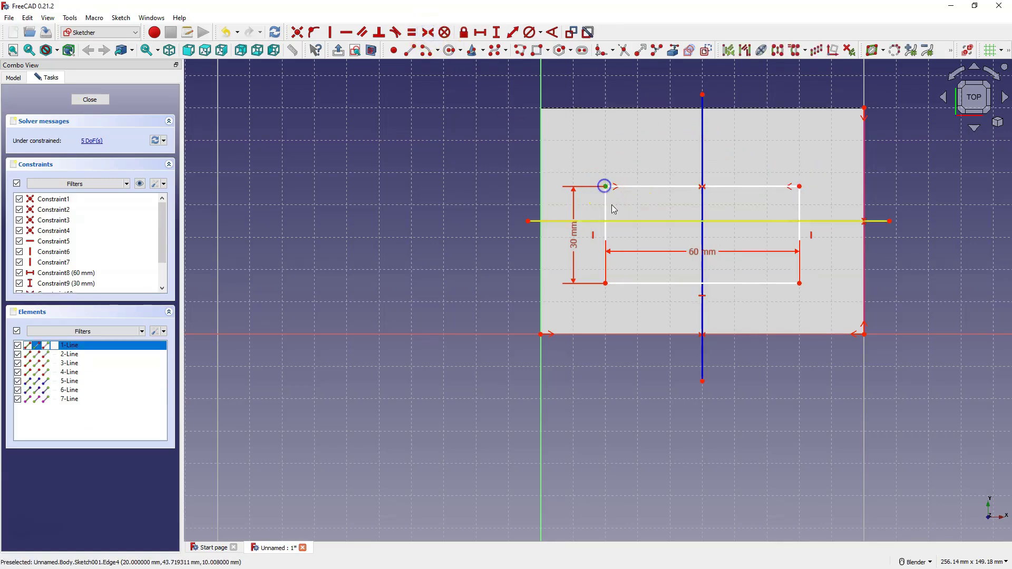
{"action": "left_click", "coordinate": [606, 283]}
{"action": "left_click", "coordinate": [630, 220]}
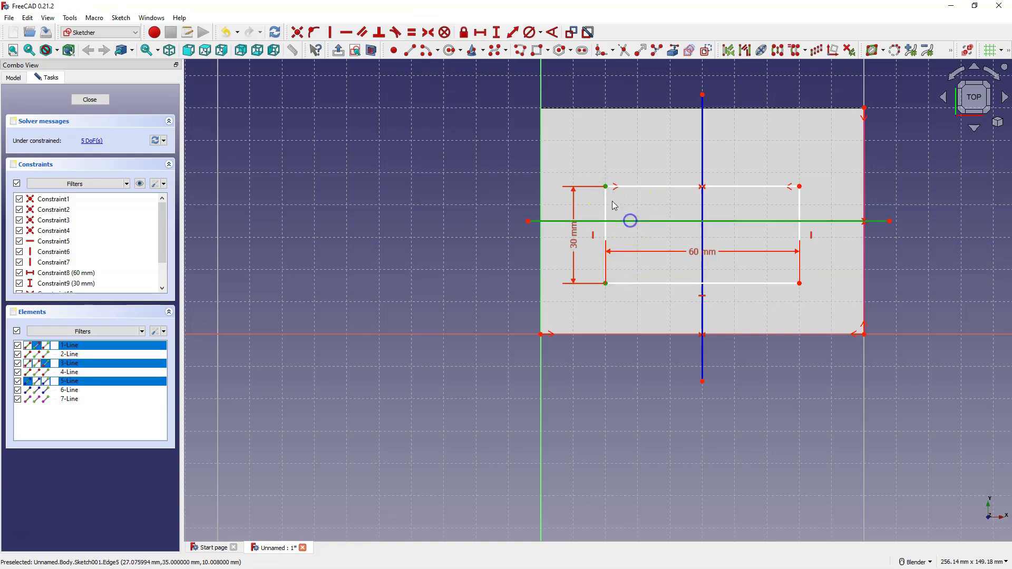
{"action": "left_click", "coordinate": [428, 33]}
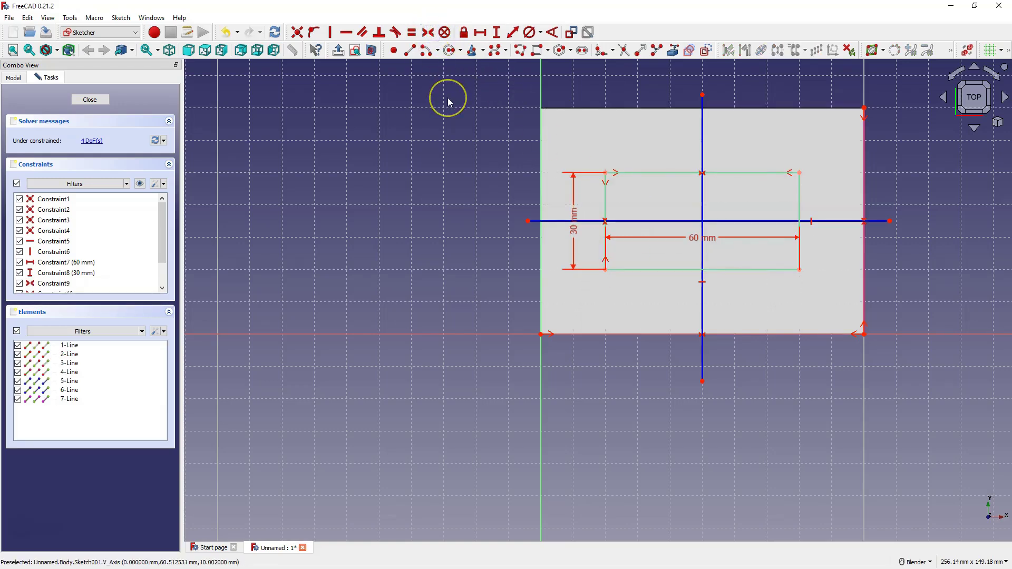